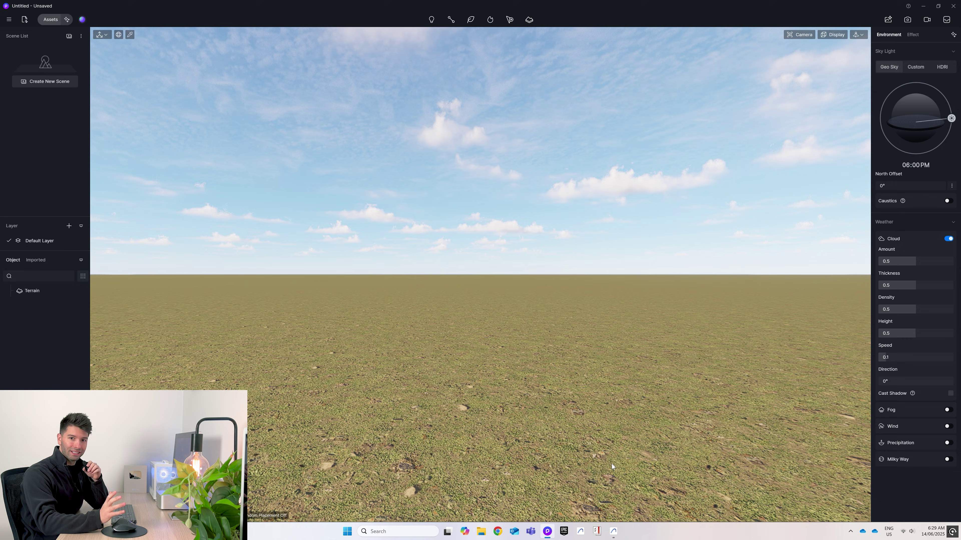
# - Compare the house model in Archicad with the blank D5 Render project and look over its Effect settings
pyautogui.click(613, 530)
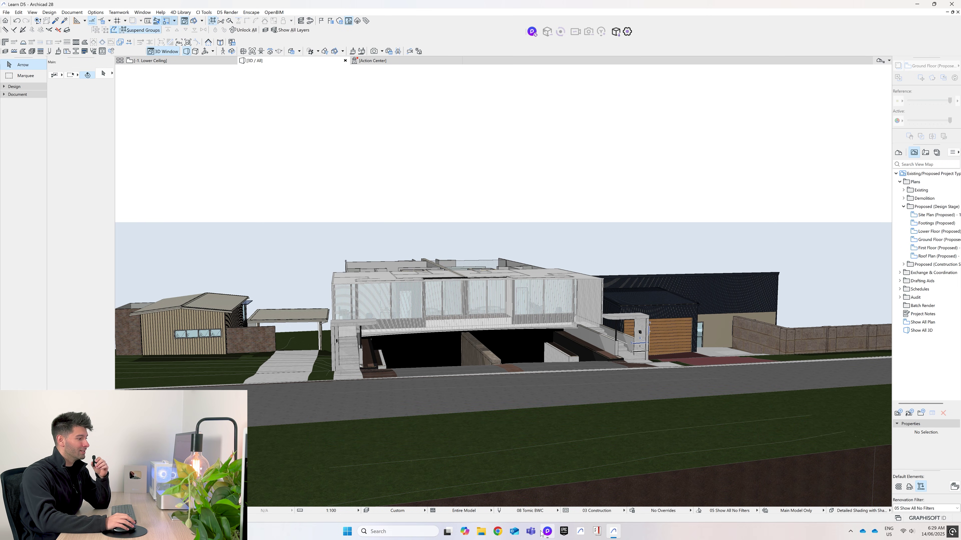
pyautogui.click(613, 531)
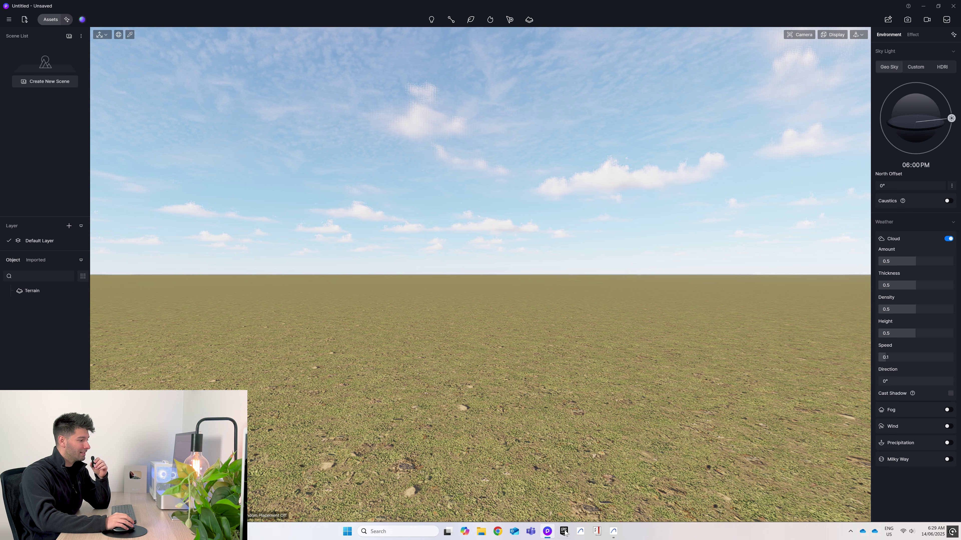
pyautogui.click(614, 532)
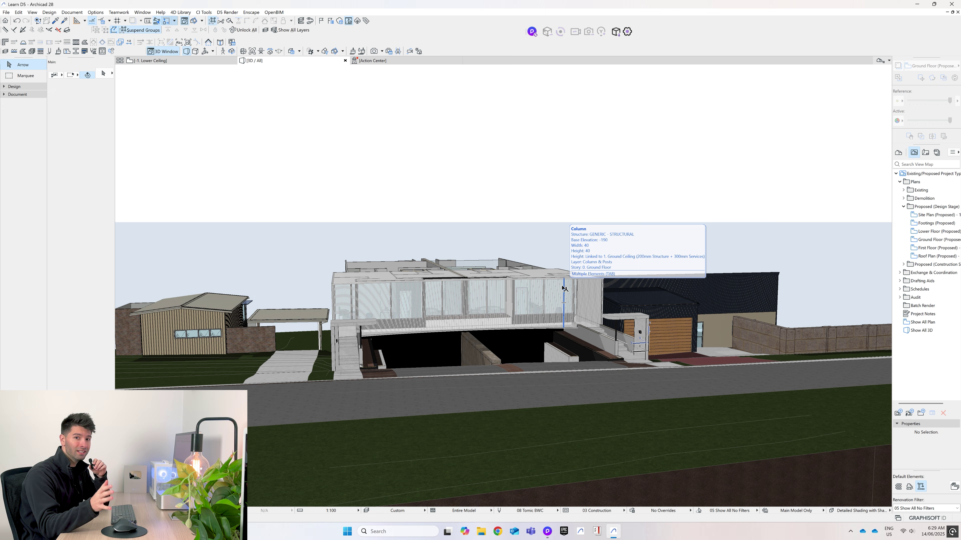
pyautogui.click(614, 531)
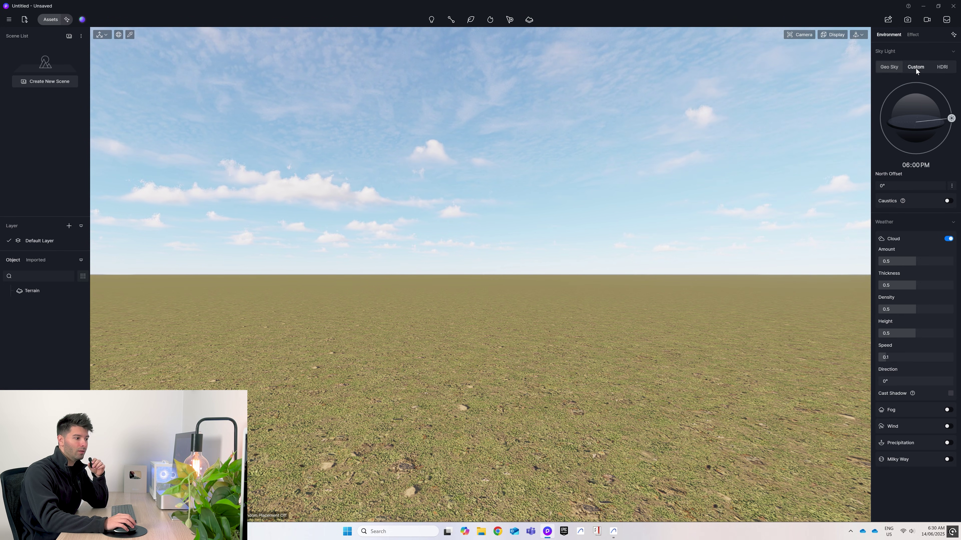
pyautogui.click(912, 33)
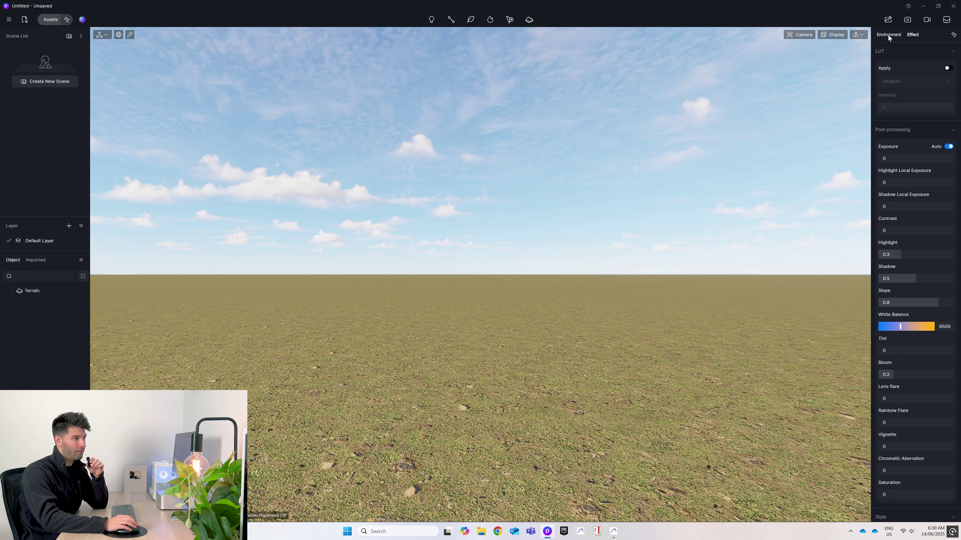
pyautogui.click(888, 35)
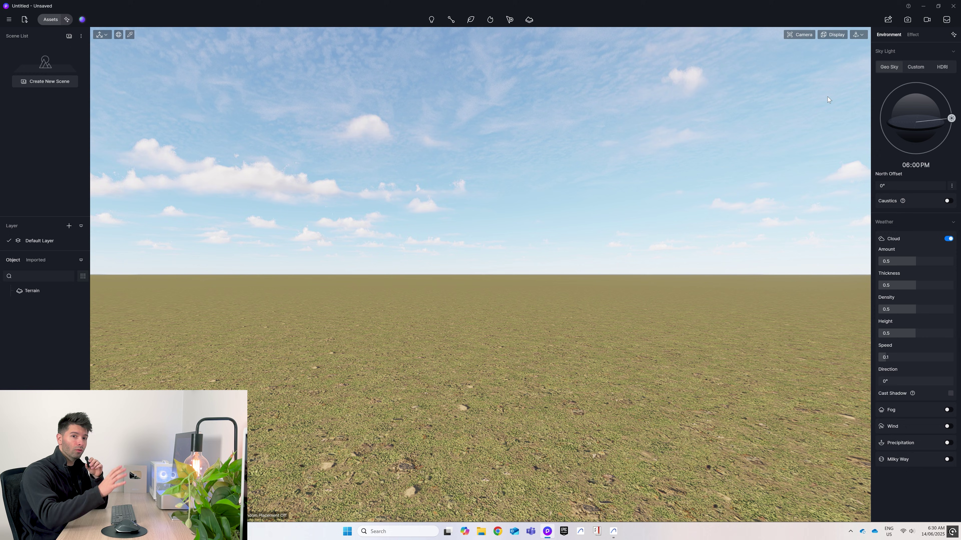
# - Switch to Archicad and sync the house model into D5 Render
pyautogui.click(613, 531)
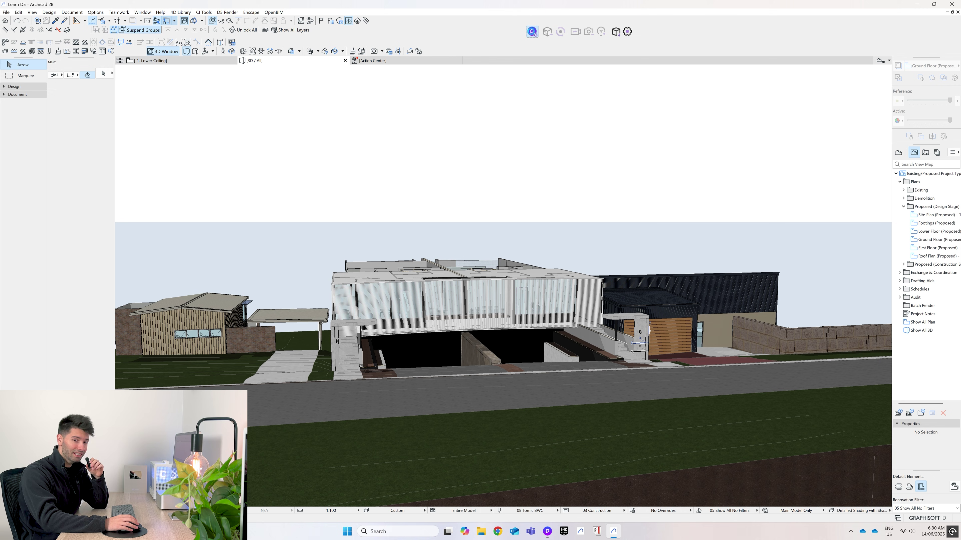
pyautogui.click(531, 31)
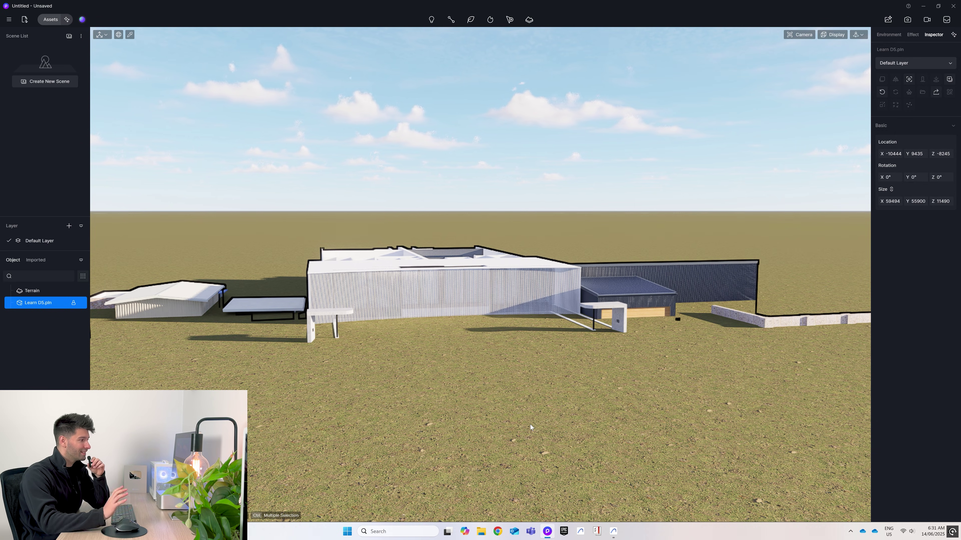
# - Unlock the imported Learn D5.pln model and raise it above the terrain to a Z location of -3380
pyautogui.scroll(-3, 448, 328)
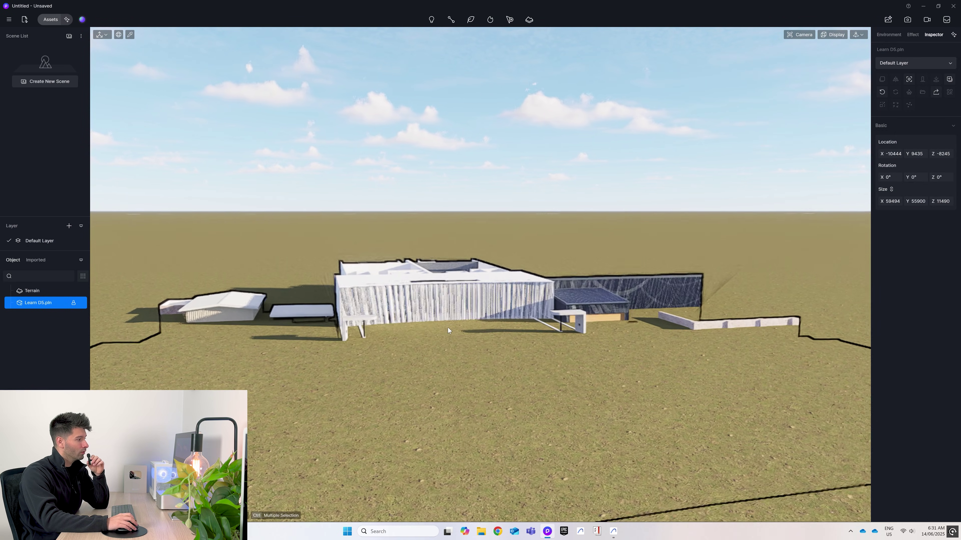
pyautogui.click(74, 303)
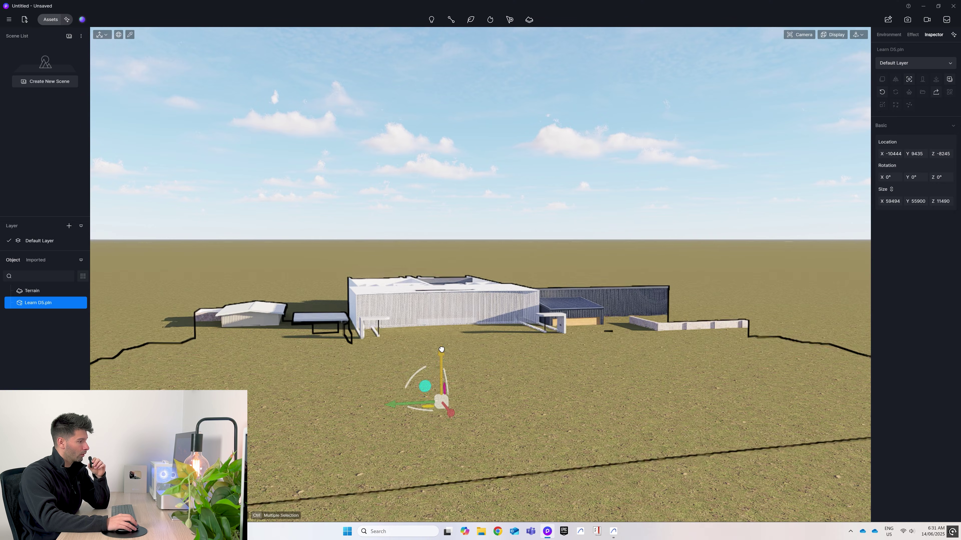
pyautogui.scroll(5, 440, 329)
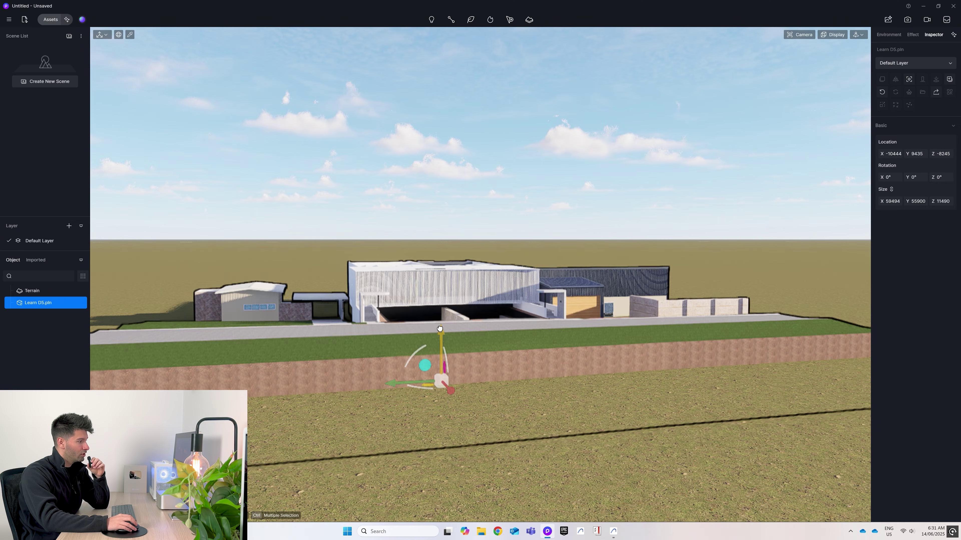
pyautogui.moveTo(439, 329); pyautogui.dragTo(439, 321, button='middle')
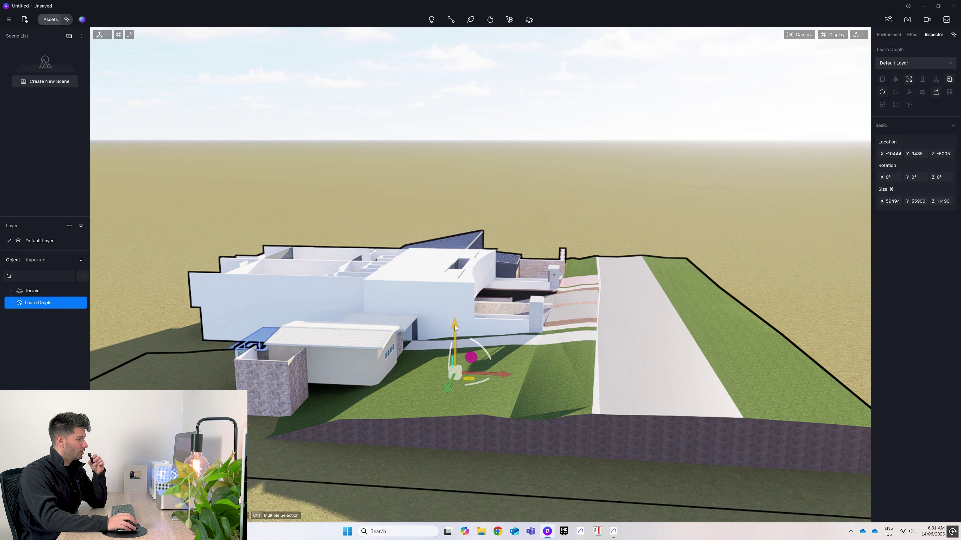
pyautogui.moveTo(459, 310); pyautogui.dragTo(363, 313, button='middle')
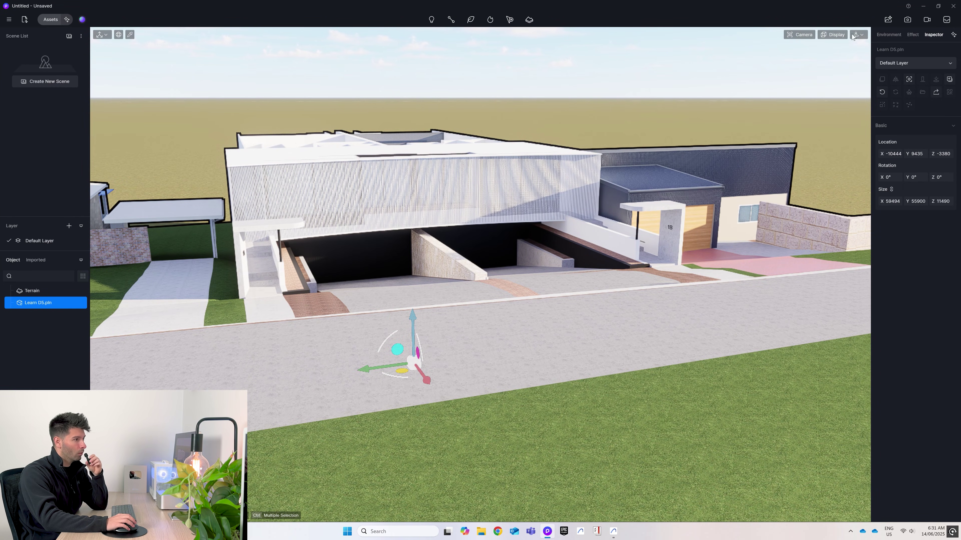
# - Set the navigation mode to Fly and fly around the street front of the house to view the whole site
pyautogui.click(860, 35)
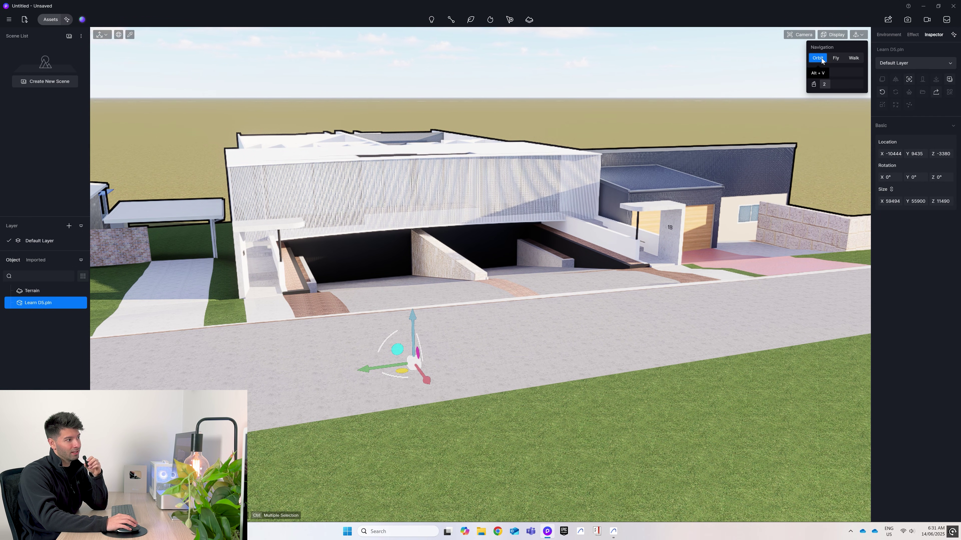
pyautogui.click(838, 57)
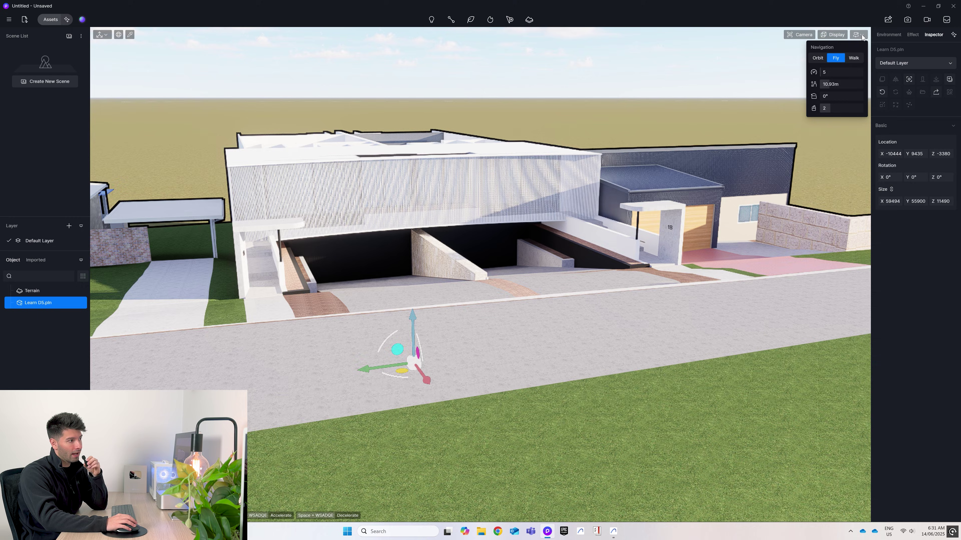
pyautogui.moveTo(570, 273); pyautogui.dragTo(570, 251, button='right')
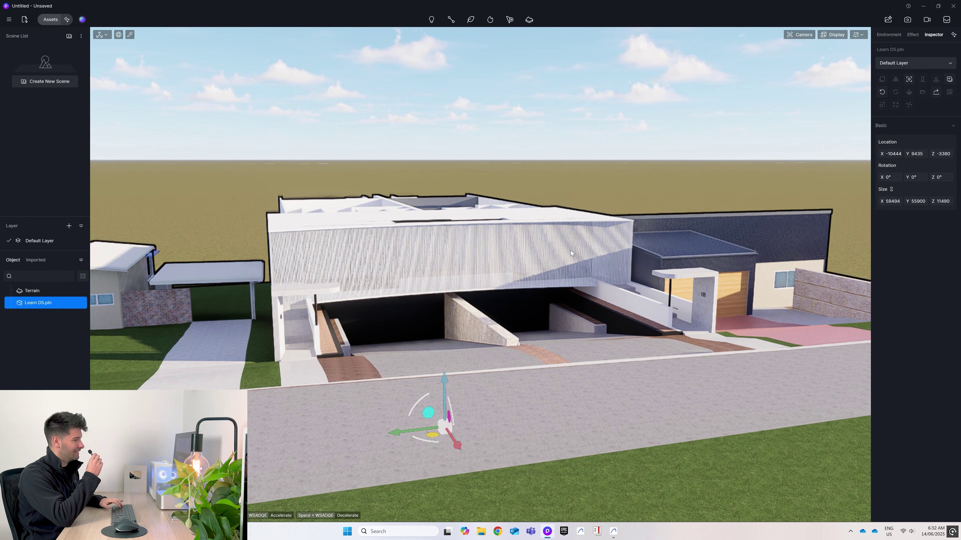
pyautogui.press('q')
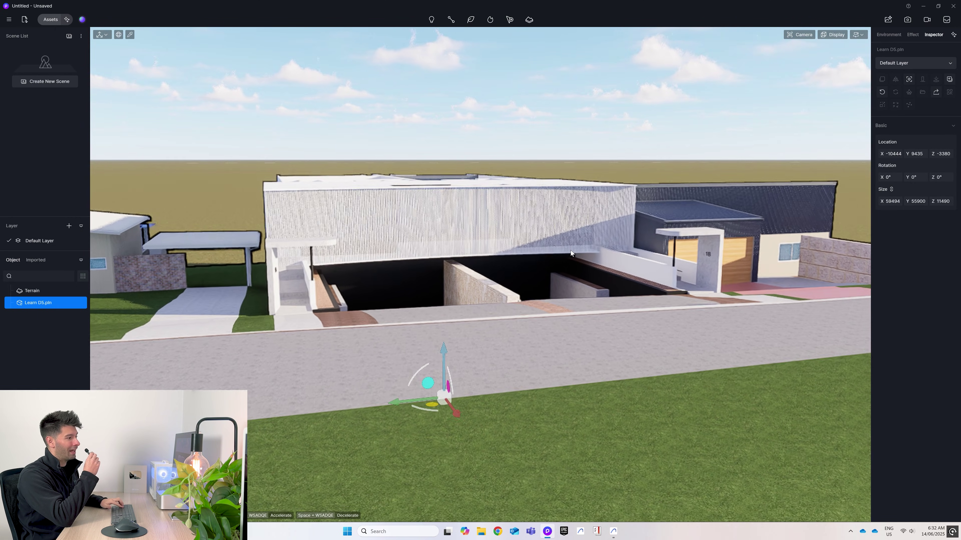
pyautogui.press('w')
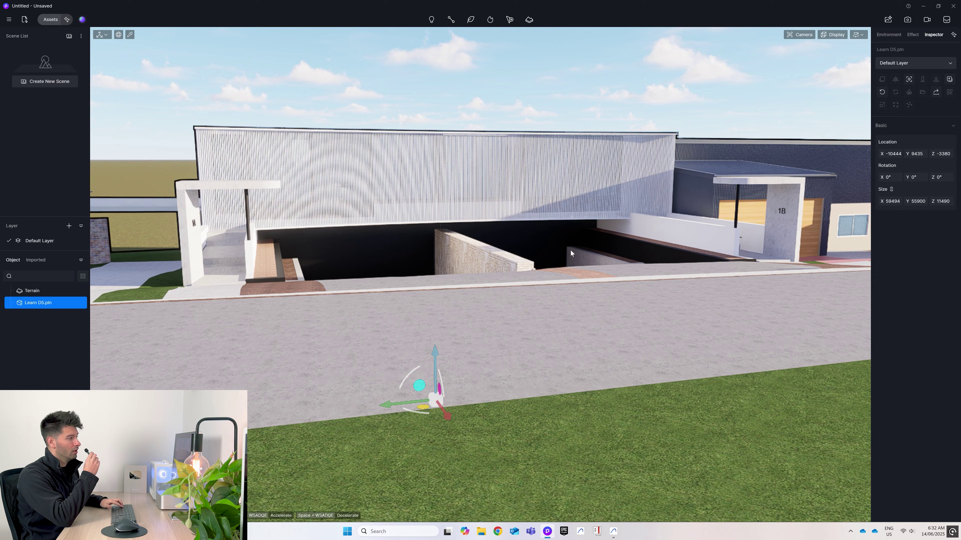
pyautogui.press('a')
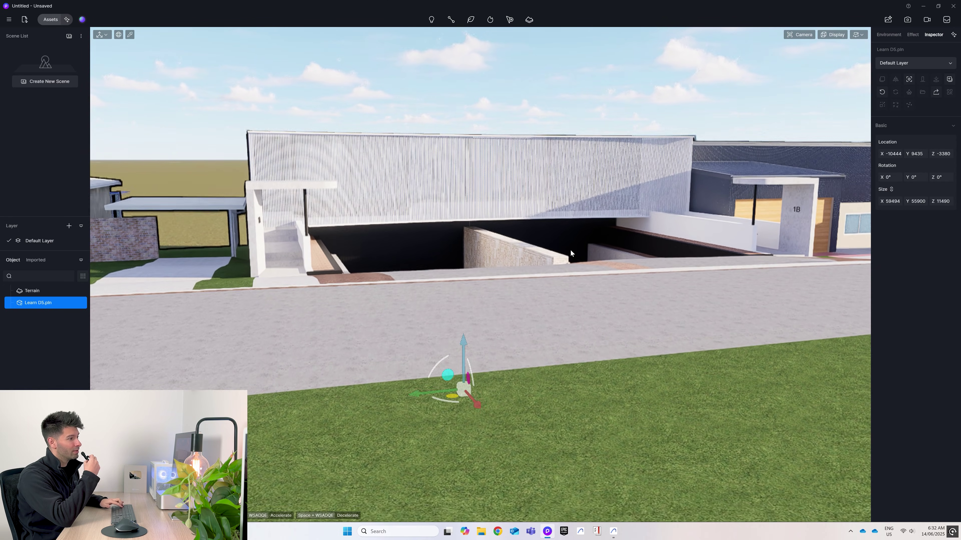
pyautogui.press('d')
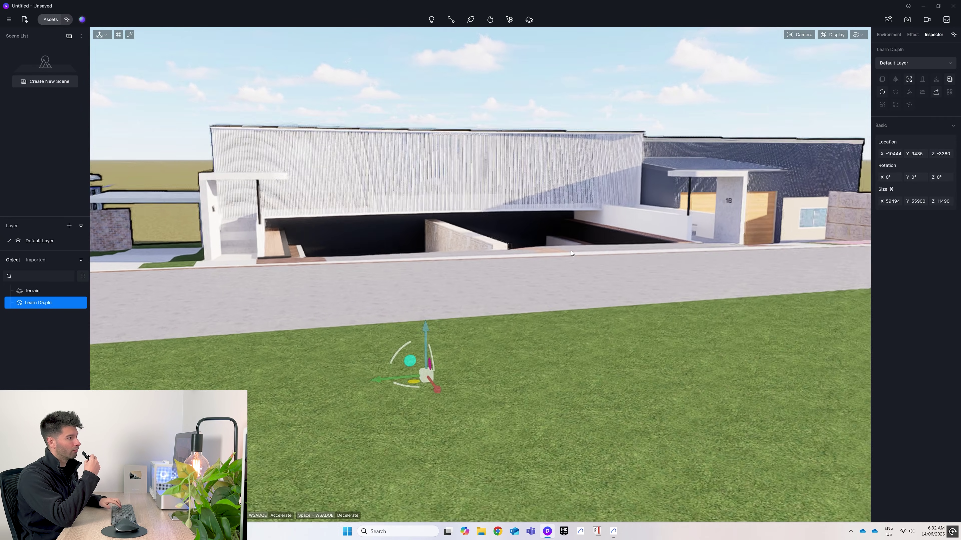
pyautogui.press('a')
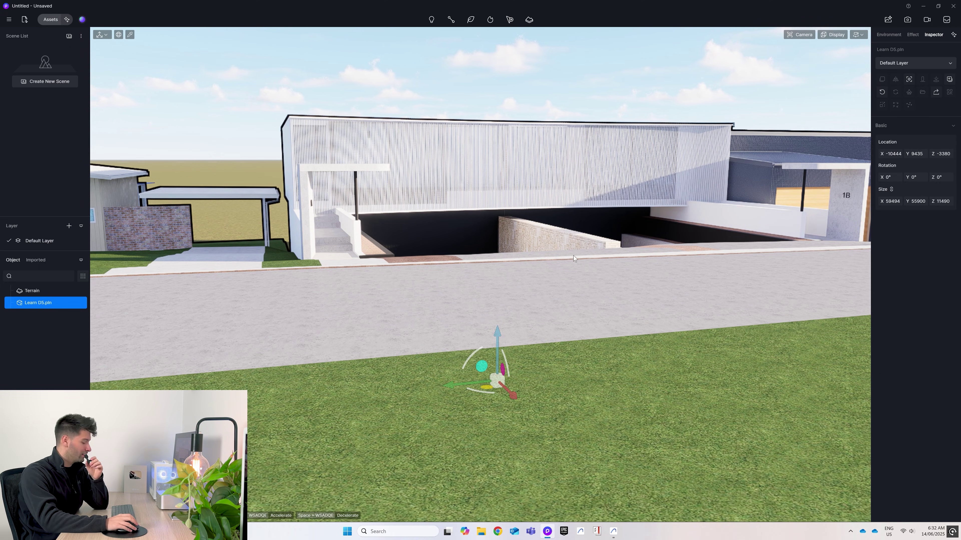
pyautogui.moveTo(578, 189); pyautogui.dragTo(590, 155, button='right')
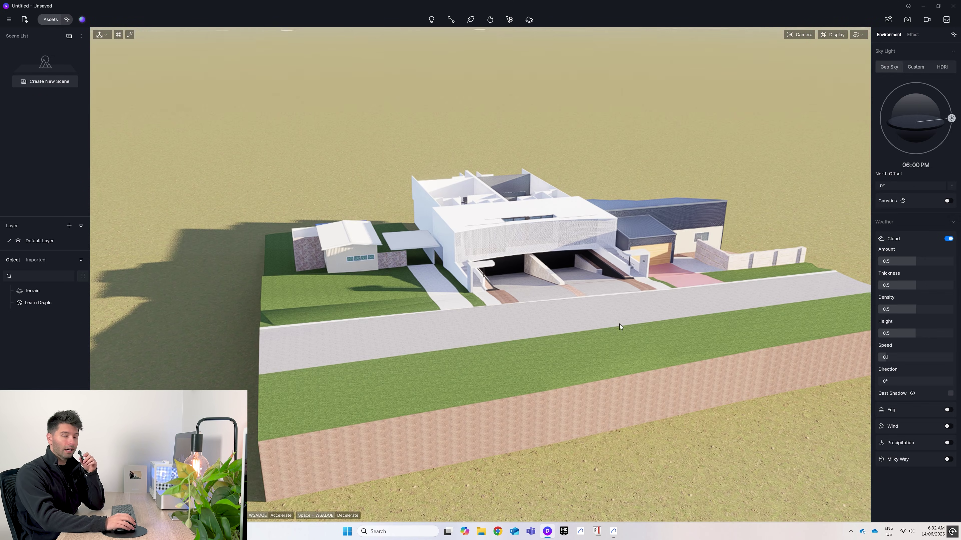
pyautogui.moveTo(619, 324); pyautogui.dragTo(583, 332, button='right')
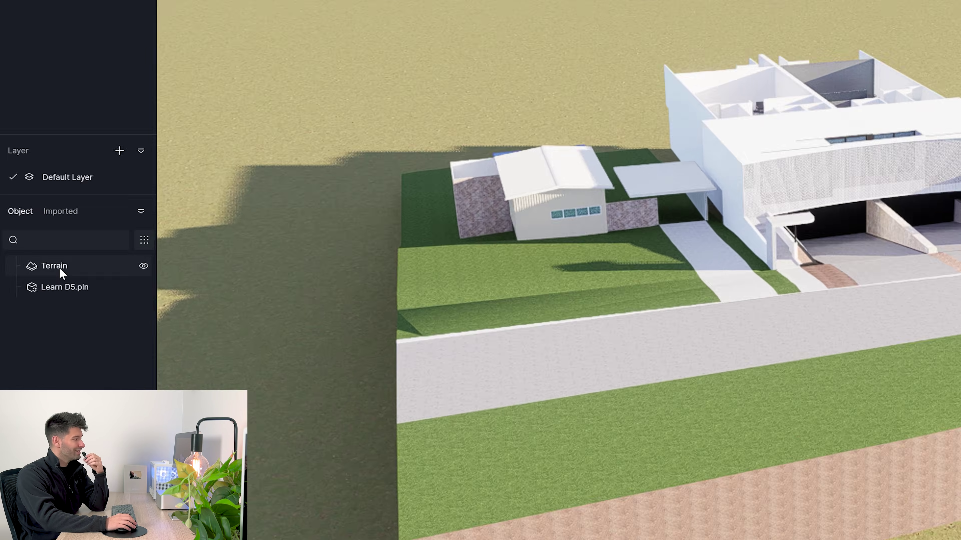
# - Review the terrain's Paint and Manage options and sculpt the ground downward around the imported site with the lowering brush
pyautogui.click(36, 292)
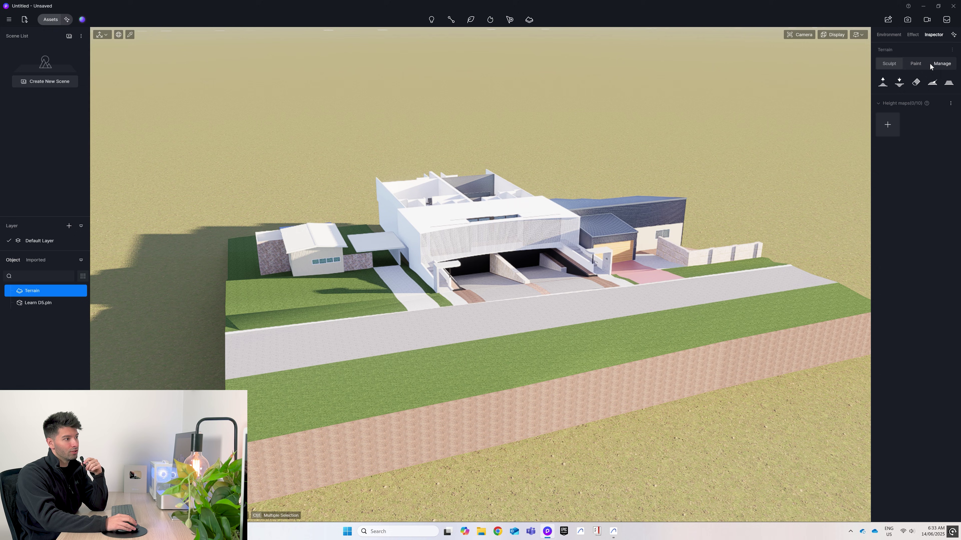
pyautogui.click(915, 63)
pyautogui.click(941, 64)
pyautogui.click(888, 63)
pyautogui.scroll(-3, 697, 213)
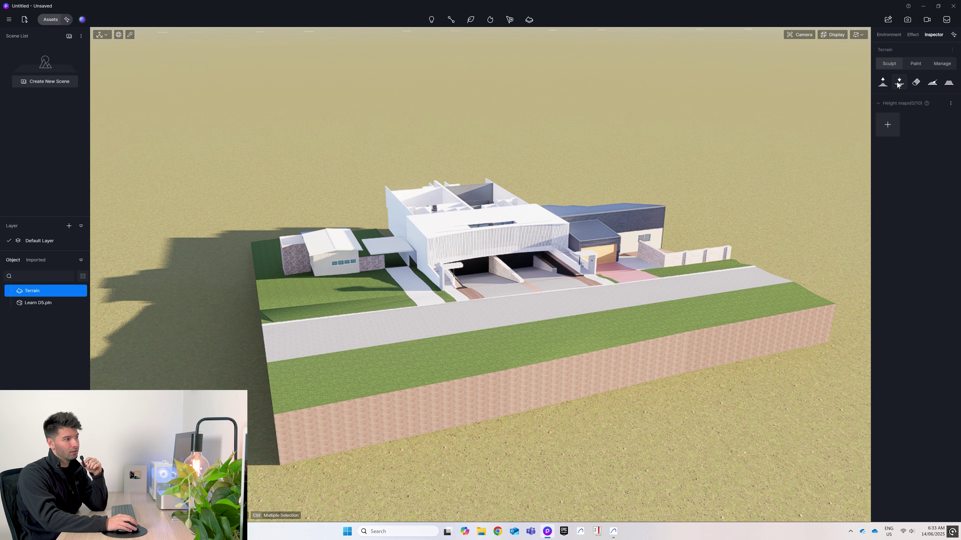
pyautogui.click(898, 83)
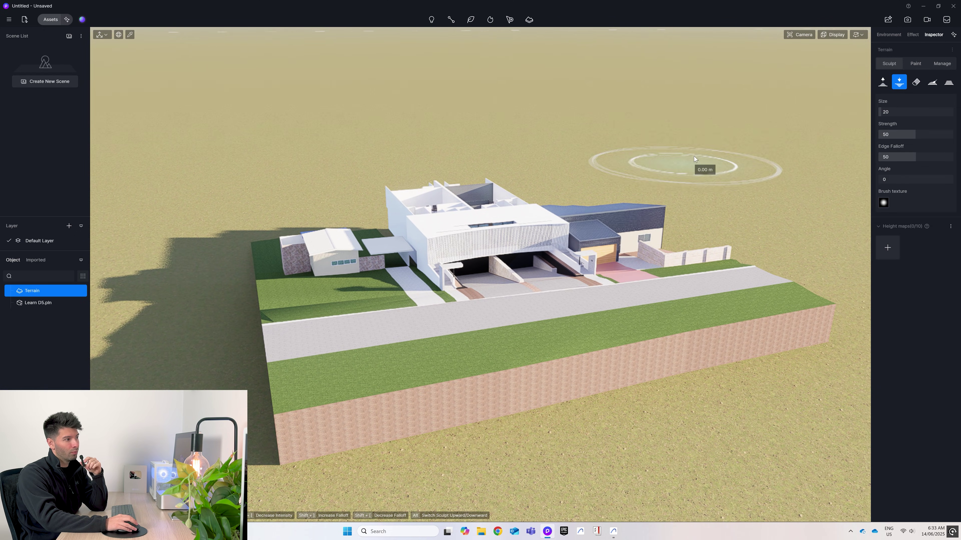
pyautogui.moveTo(695, 193)
pyautogui.mouseDown()
pyautogui.moveTo(739, 263)
pyautogui.moveTo(710, 321)
pyautogui.moveTo(714, 251)
pyautogui.moveTo(613, 182)
pyautogui.moveTo(463, 189)
pyautogui.moveTo(459, 156)
pyautogui.moveTo(243, 195)
pyautogui.moveTo(193, 266)
pyautogui.moveTo(341, 435)
pyautogui.mouseUp()
pyautogui.moveTo(435, 431)
pyautogui.mouseDown()
pyautogui.moveTo(711, 413)
pyautogui.moveTo(124, 356)
pyautogui.moveTo(199, 344)
pyautogui.mouseUp()
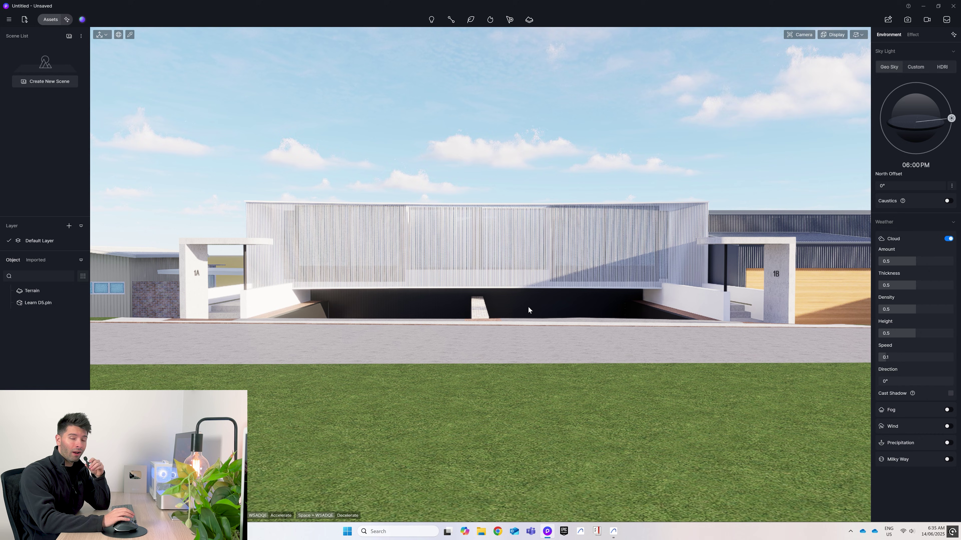
# - Save the straight-on front view of the house as a new scene and return the camera to it
pyautogui.click(60, 81)
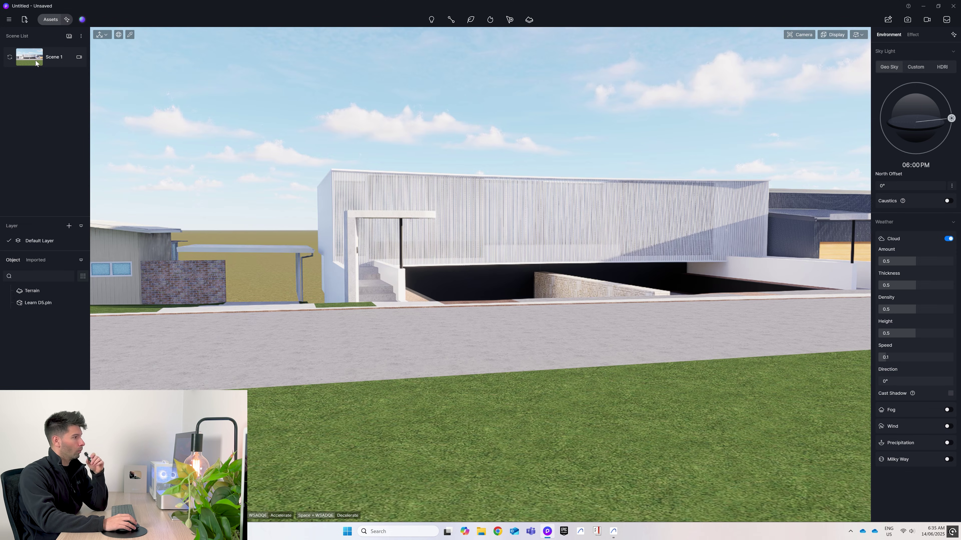
pyautogui.click(36, 60)
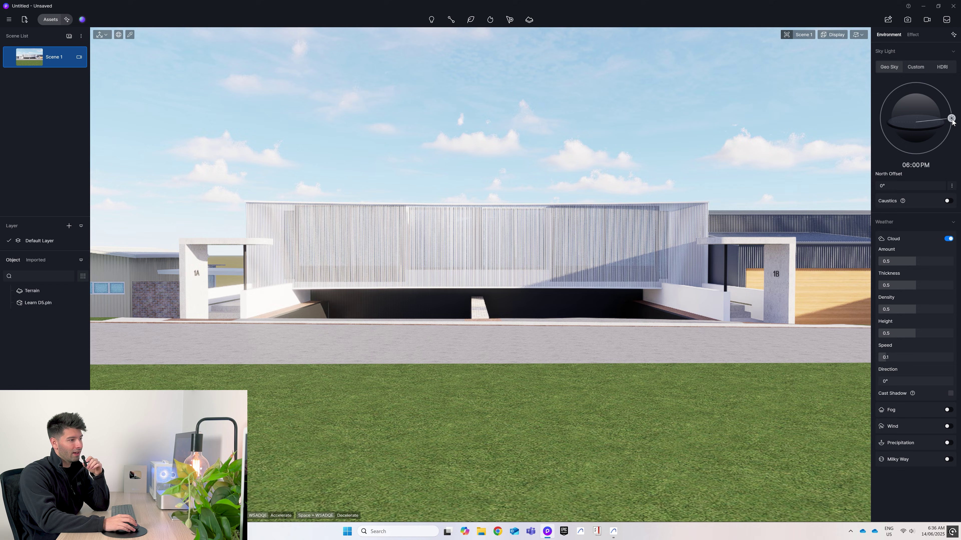
# - Set the Geo Sky sun time to 06:25 AM and the north offset to -145.5°
pyautogui.moveTo(952, 120); pyautogui.dragTo(881, 116)
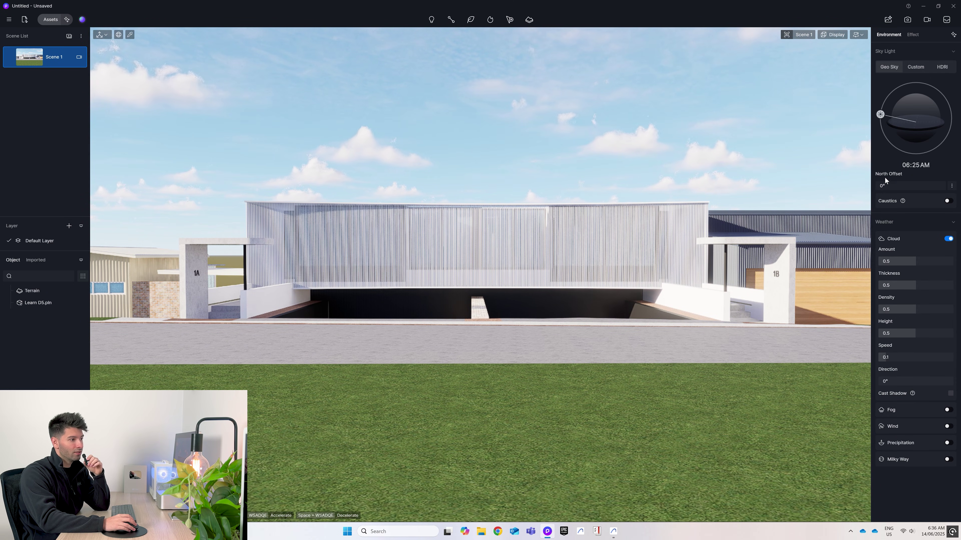
pyautogui.moveTo(891, 186); pyautogui.dragTo(881, 189)
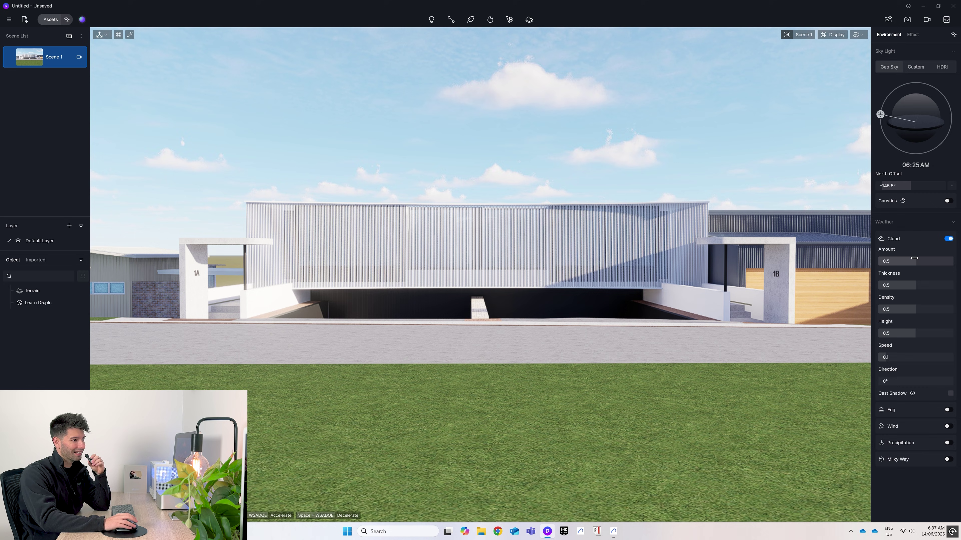
# - Compare the sky without and with clouds, keep the clouds enabled and set their amount to 0.44
pyautogui.click(948, 239)
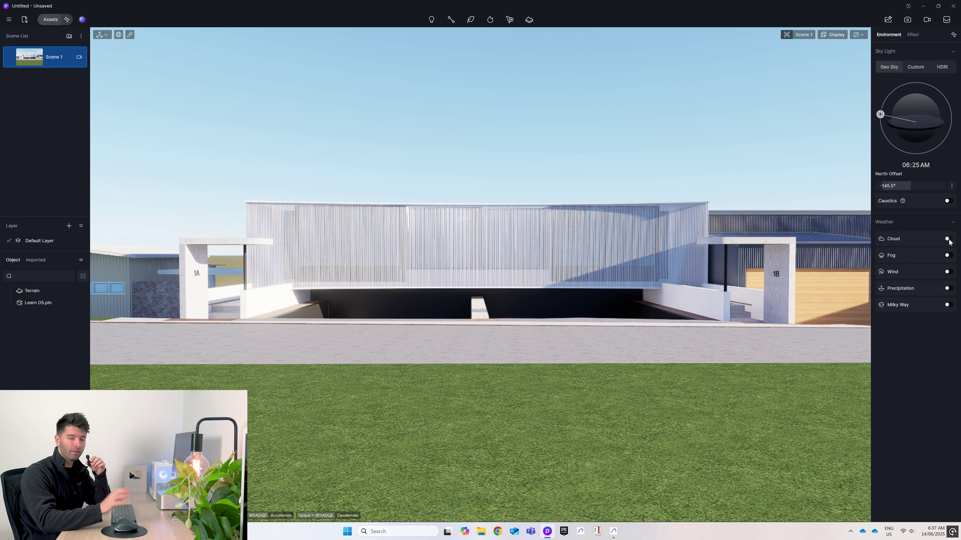
pyautogui.click(948, 239)
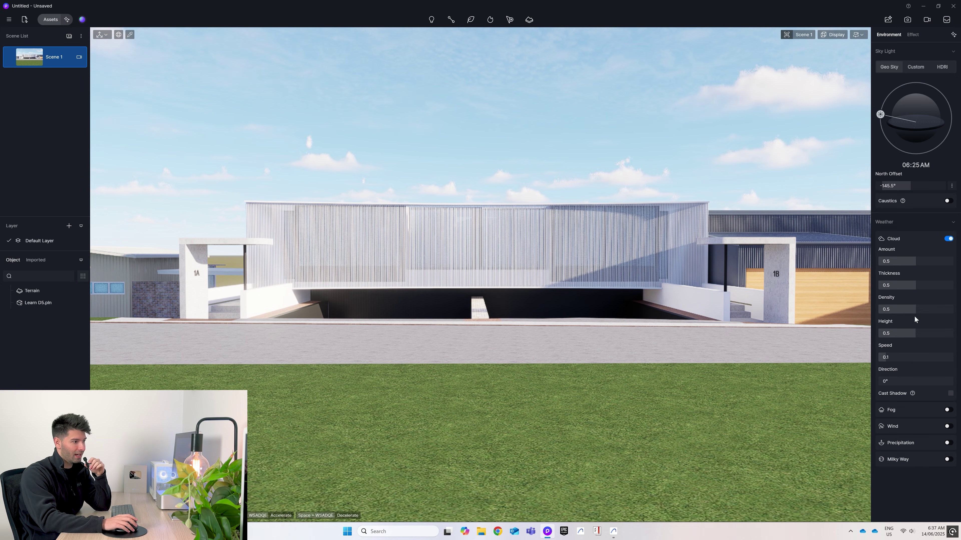
pyautogui.click(945, 261)
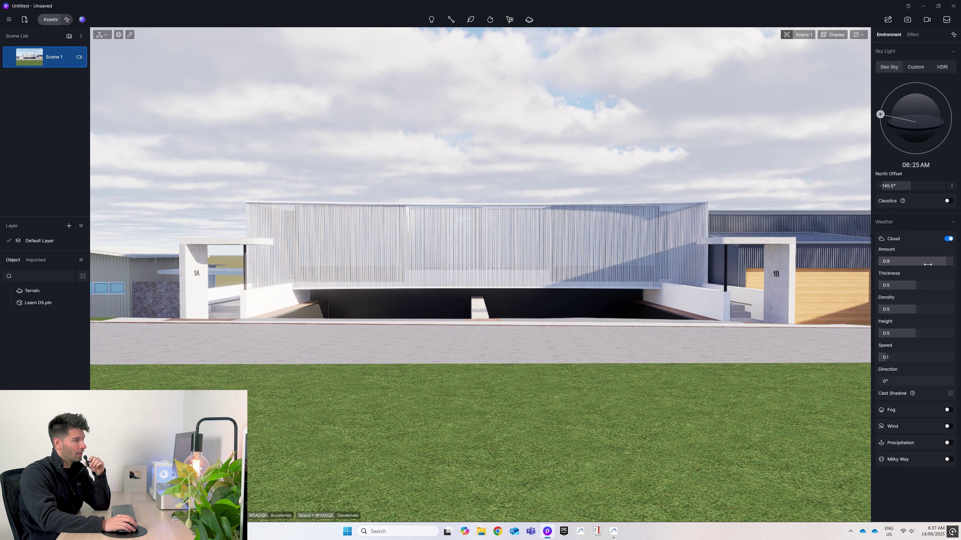
pyautogui.moveTo(924, 266); pyautogui.dragTo(915, 268)
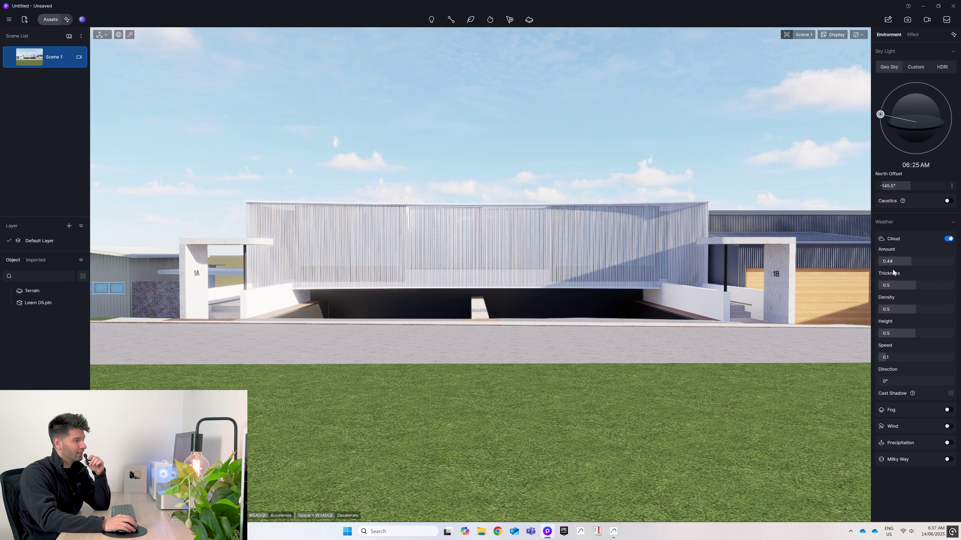
# - Set the cloud amount to 0.63, thickness to 0.65, density to 0.15, height to 0.43 and speed to 0
pyautogui.moveTo(894, 261); pyautogui.dragTo(923, 289)
pyautogui.moveTo(923, 309); pyautogui.dragTo(859, 362)
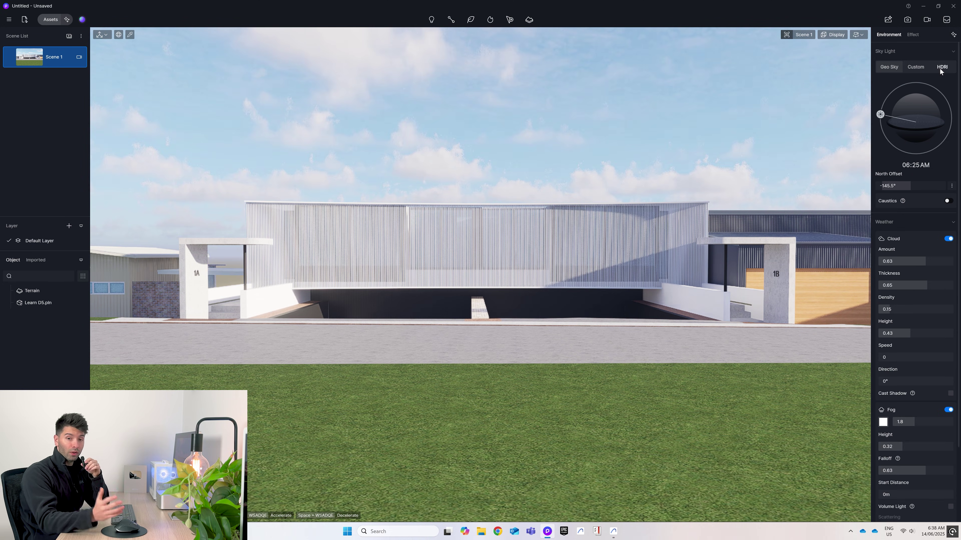
# - Switch the sky light to HDRI, look through the default skies and choose Sunset 02
pyautogui.click(941, 67)
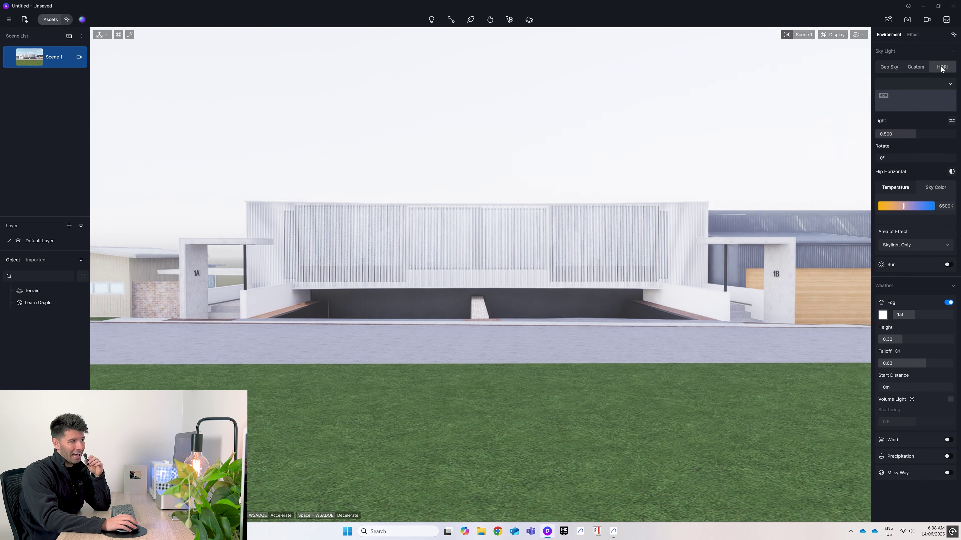
pyautogui.click(934, 91)
pyautogui.scroll(-10, 924, 172)
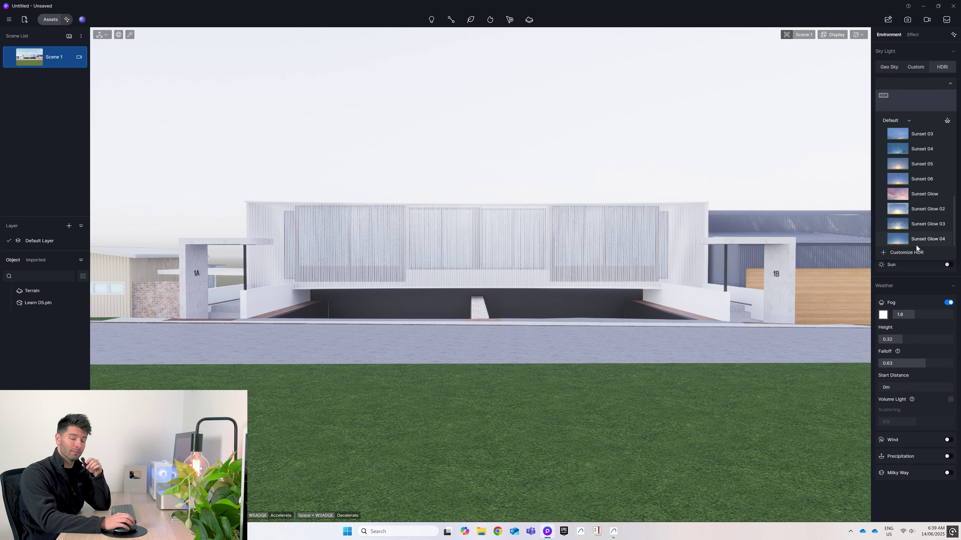
pyautogui.scroll(10, 919, 210)
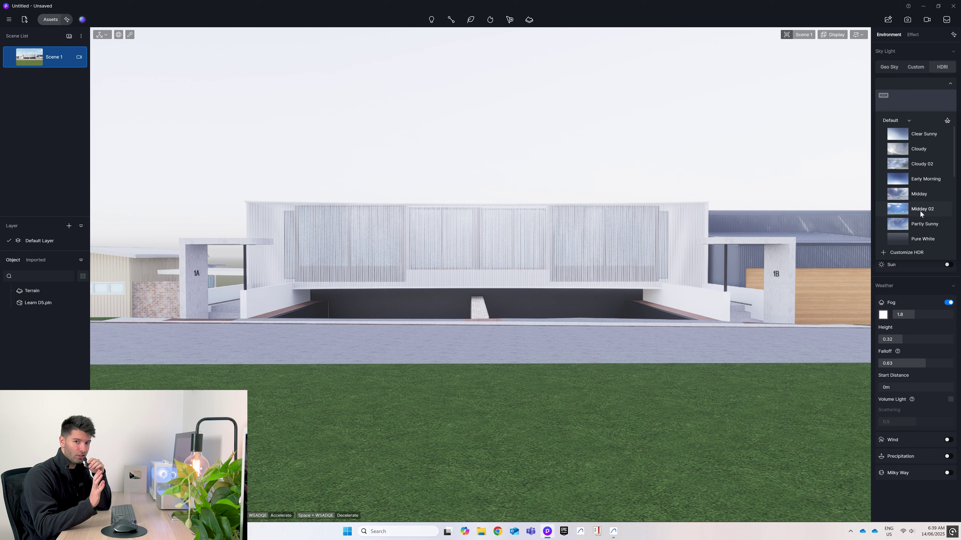
pyautogui.scroll(-3, 914, 196)
pyautogui.click(917, 194)
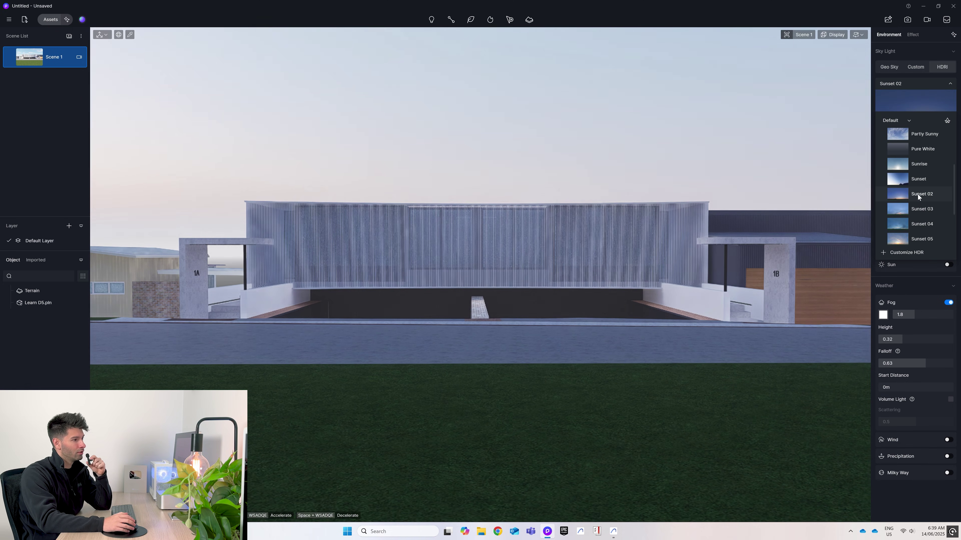
pyautogui.click(862, 221)
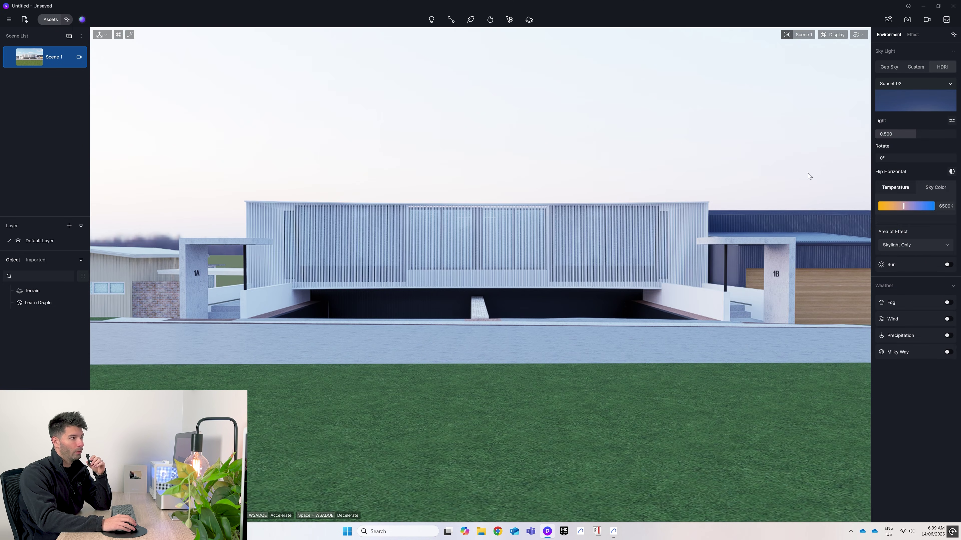
# - Enable the sun for the HDRI sky, set its area of effect to All and rotate it to 185°
pyautogui.click(948, 264)
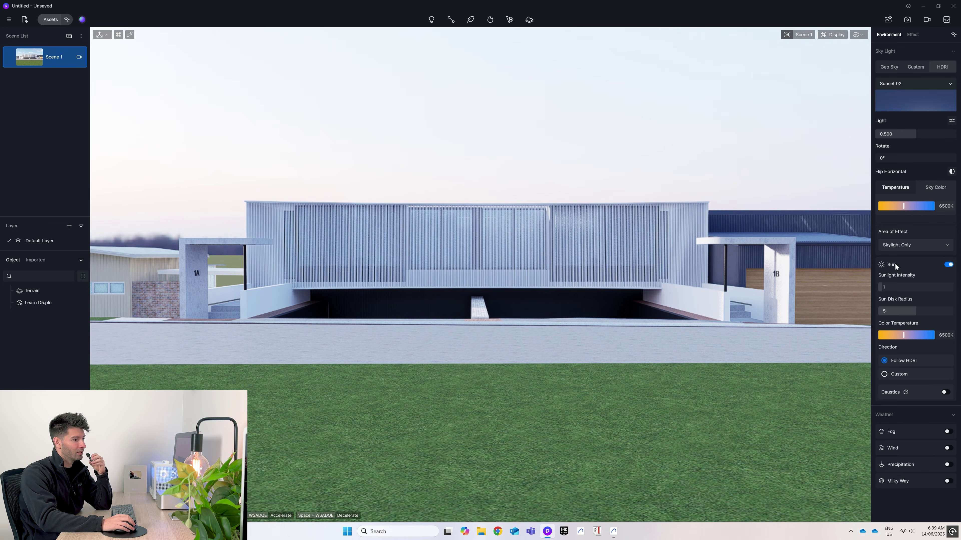
pyautogui.click(916, 248)
pyautogui.click(903, 282)
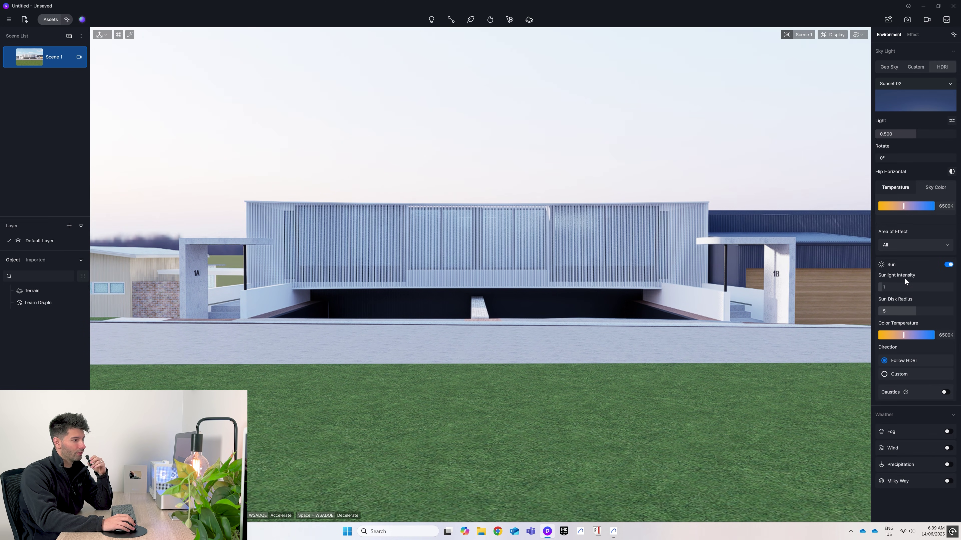
pyautogui.moveTo(893, 158); pyautogui.dragTo(928, 172)
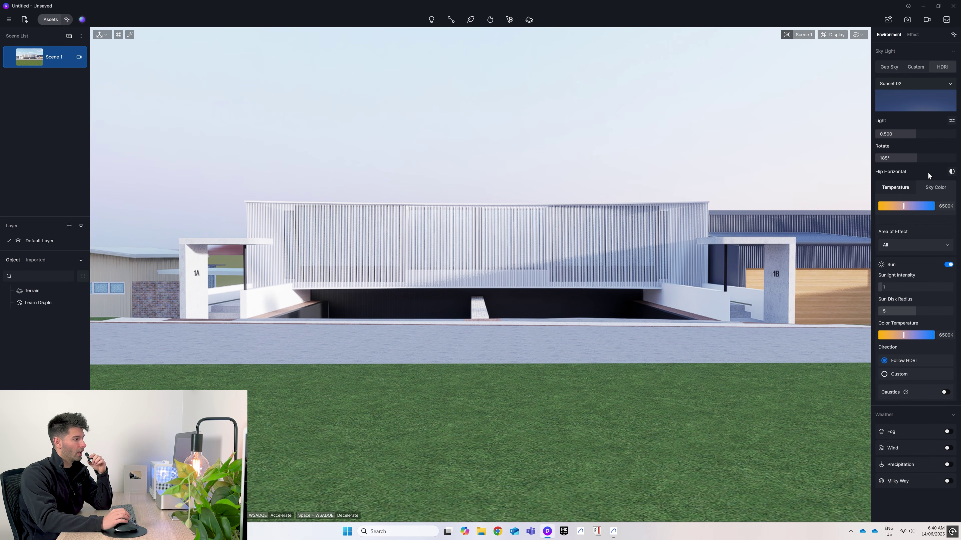
# - Compare the Geo Sky with the HDRI sky, return to Geo Sky and update Scene 1 with it
pyautogui.click(889, 67)
pyautogui.click(941, 67)
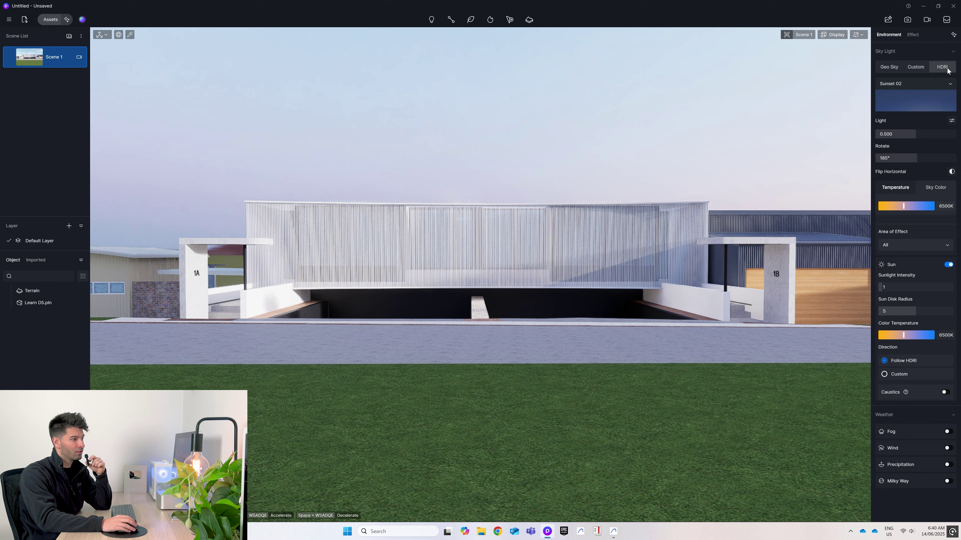
pyautogui.click(889, 67)
pyautogui.click(937, 67)
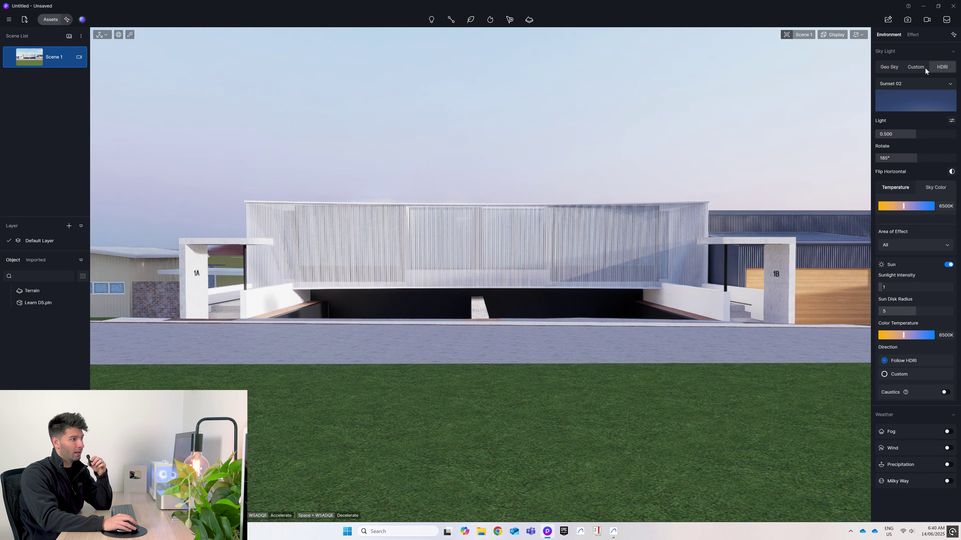
pyautogui.click(893, 68)
pyautogui.click(942, 67)
pyautogui.click(897, 68)
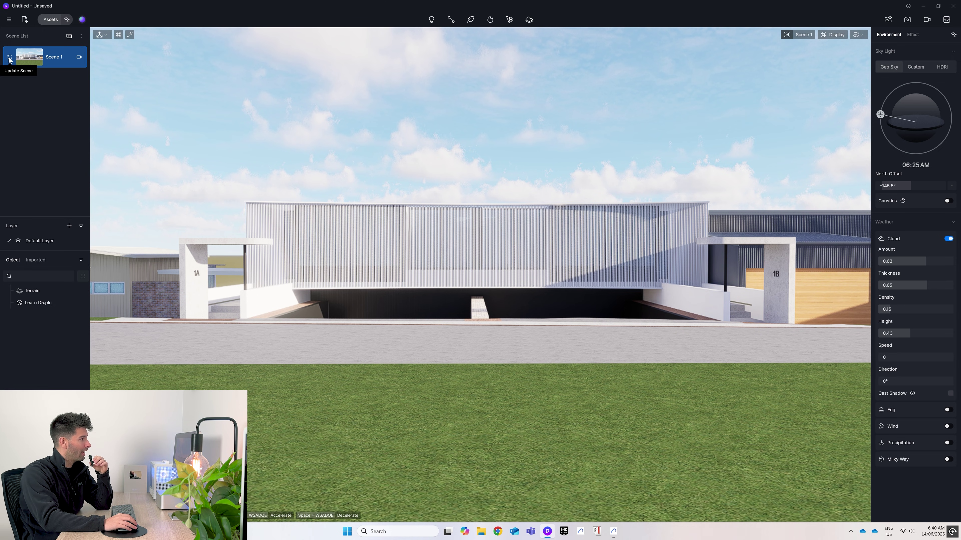
pyautogui.click(9, 58)
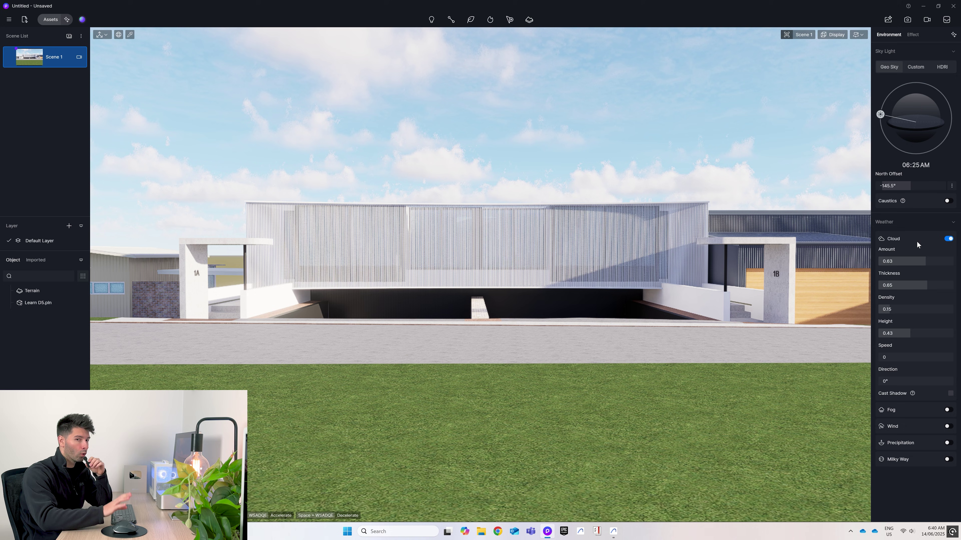
# - Save the view with the HDRI sky as a new scene, then compare both scenes and return to Scene 1
pyautogui.click(942, 67)
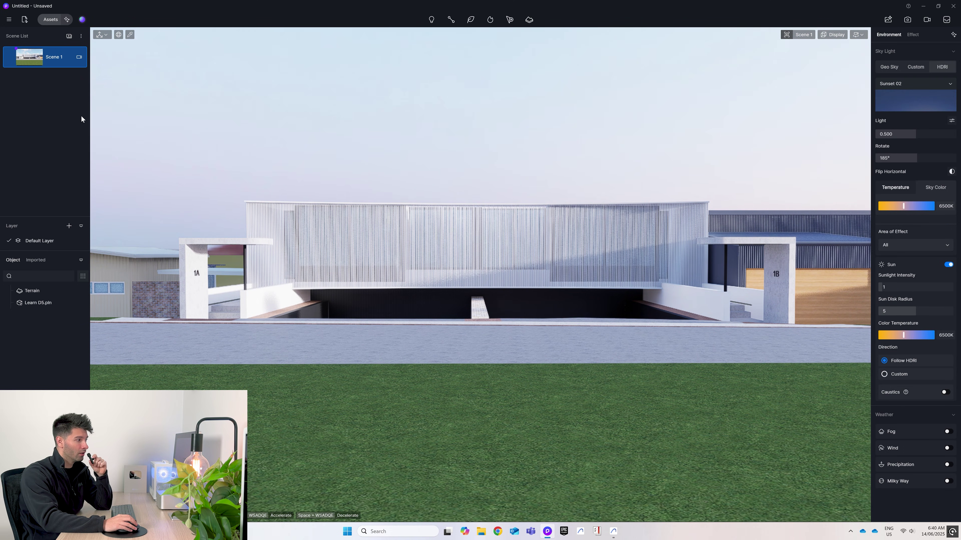
pyautogui.click(68, 37)
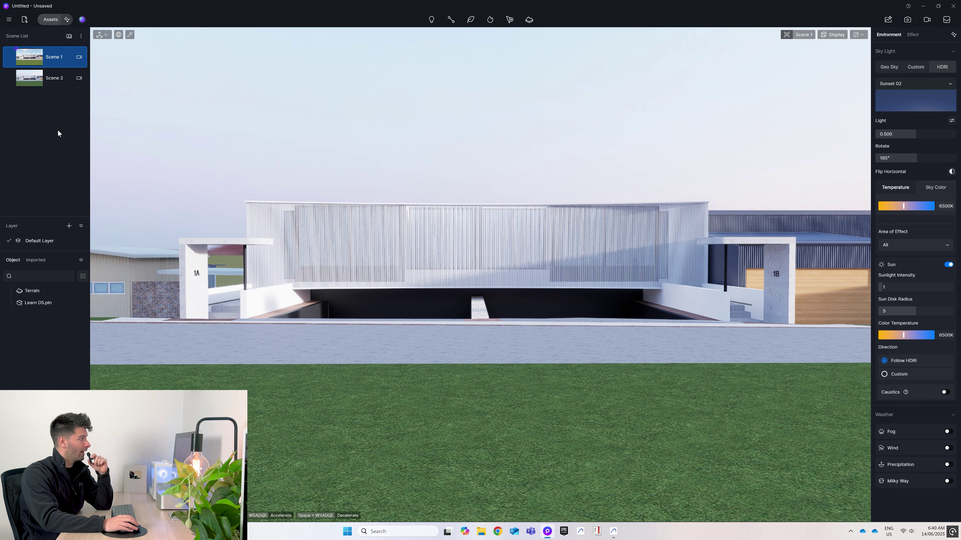
pyautogui.doubleClick(56, 57)
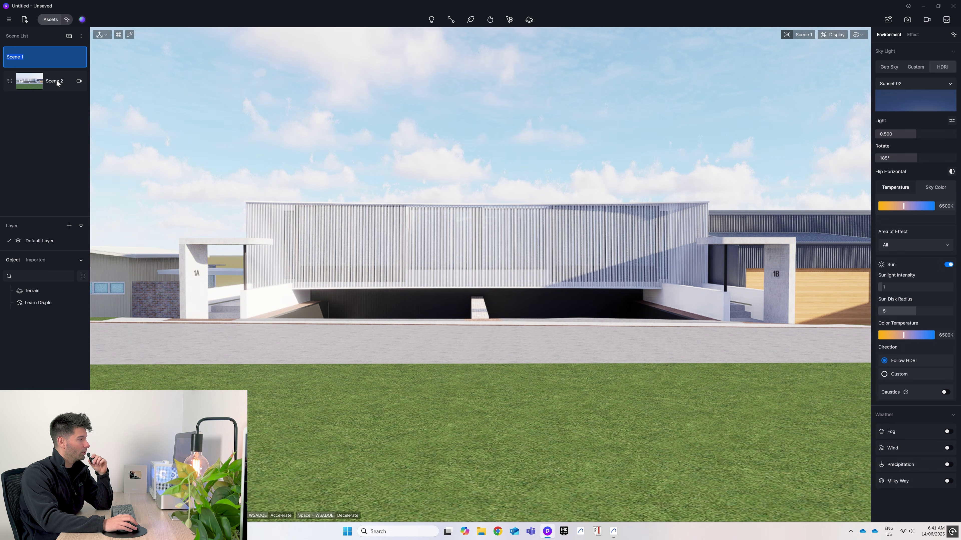
pyautogui.doubleClick(56, 80)
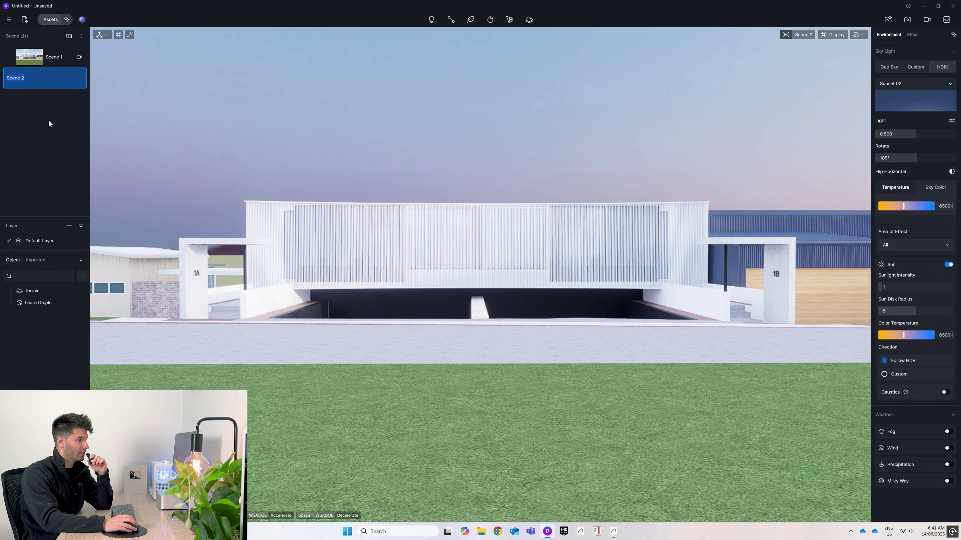
pyautogui.click(52, 112)
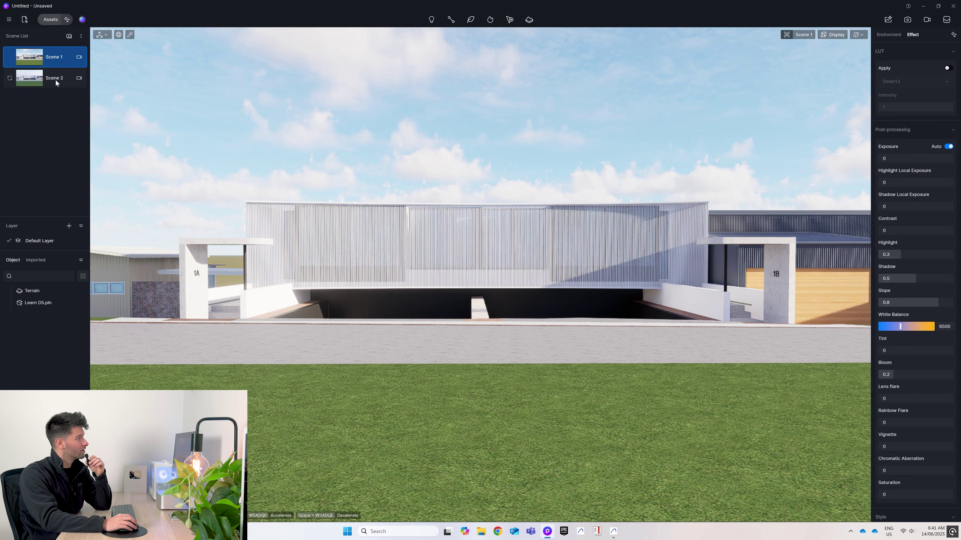
pyautogui.click(56, 80)
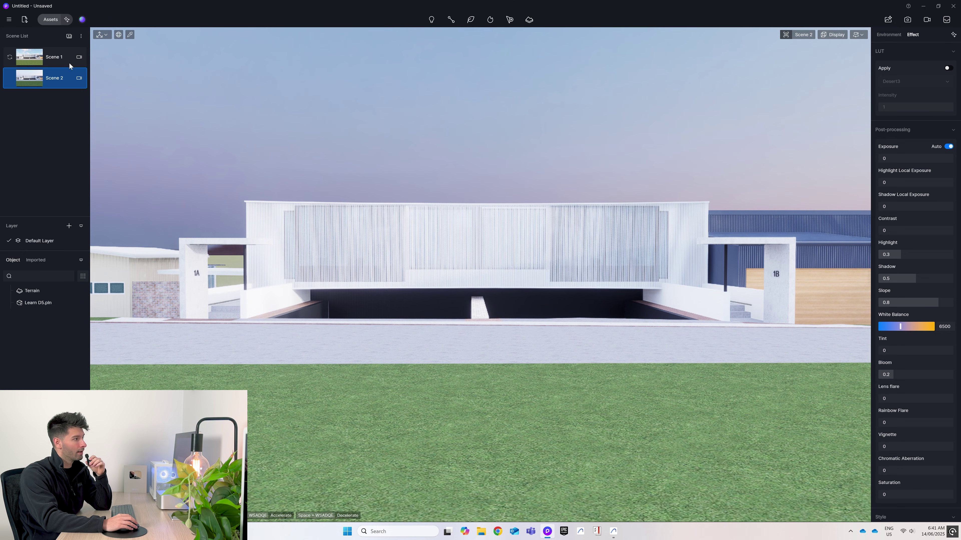
pyautogui.click(69, 61)
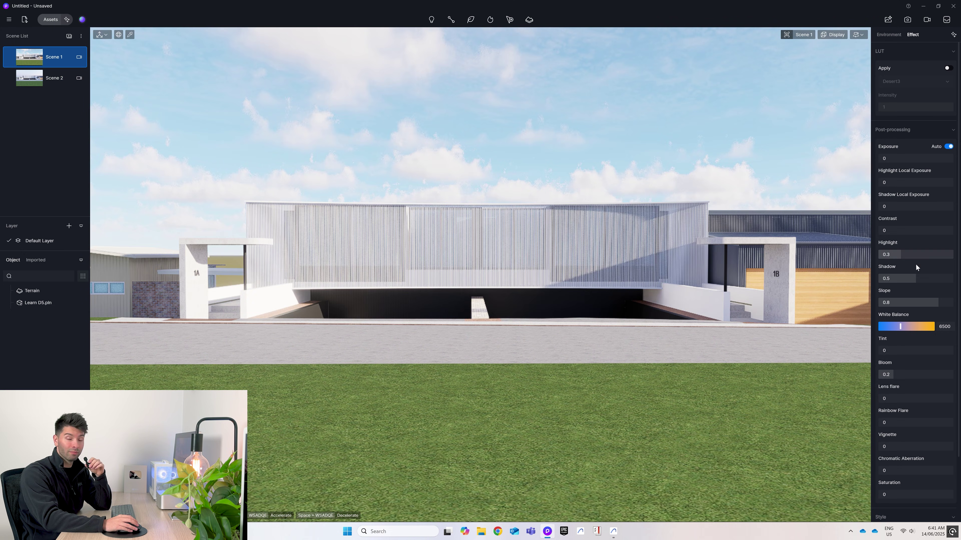
# - Disable auto exposure, set exposure -0.21, local exposures 0.36 (highlight) and 0.53 (shadow), contrast 0.1, highlight 0.53, shadow 0.44, white balance 6800, saturation -0.05, and update Scene 1
pyautogui.click(948, 146)
pyautogui.moveTo(930, 158); pyautogui.dragTo(918, 158)
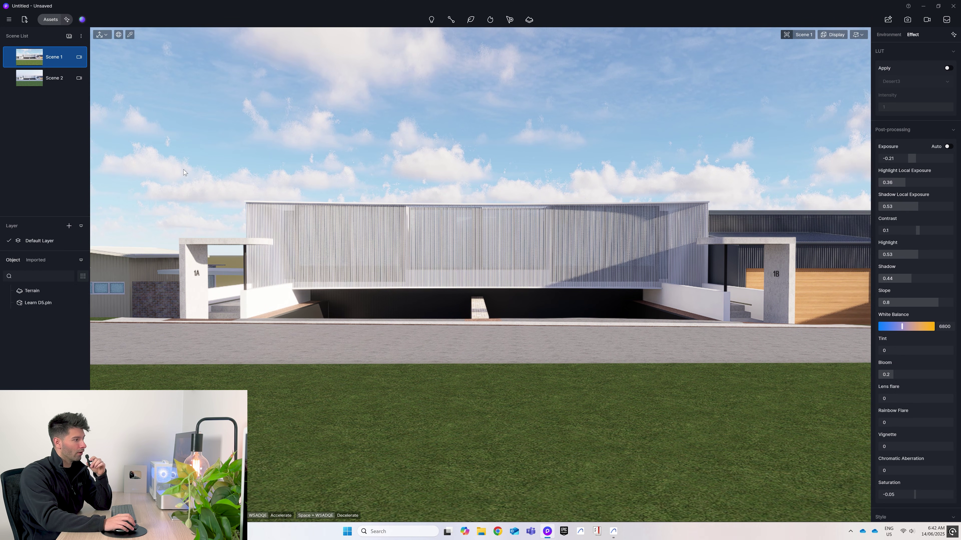
pyautogui.click(9, 58)
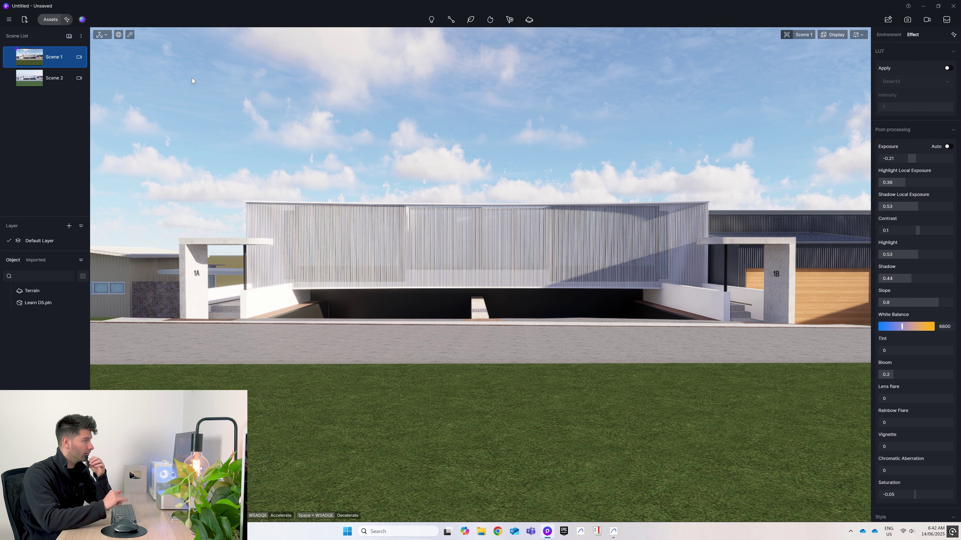
# - Browse the online asset library's models and HDRIs, then filter its materials to Free Only
pyautogui.click(49, 19)
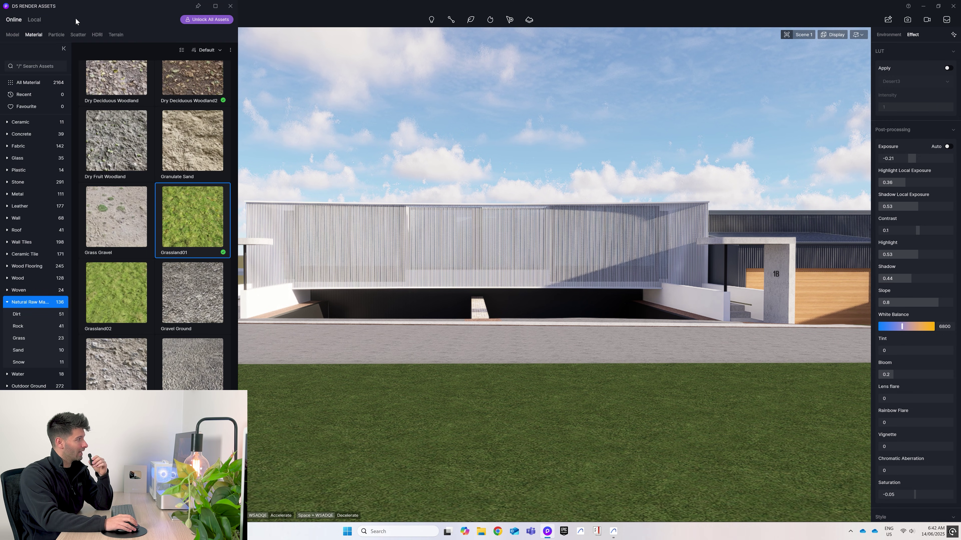
pyautogui.click(12, 35)
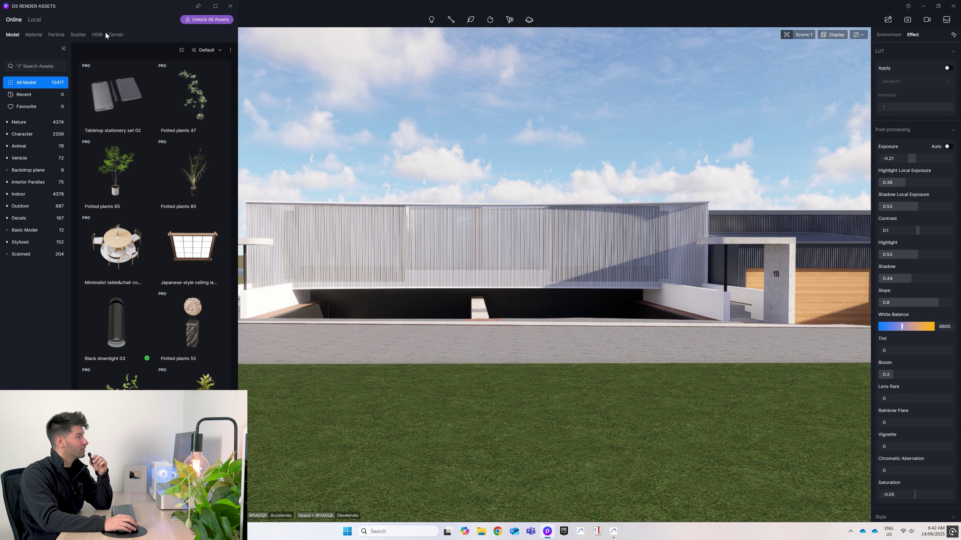
pyautogui.click(96, 35)
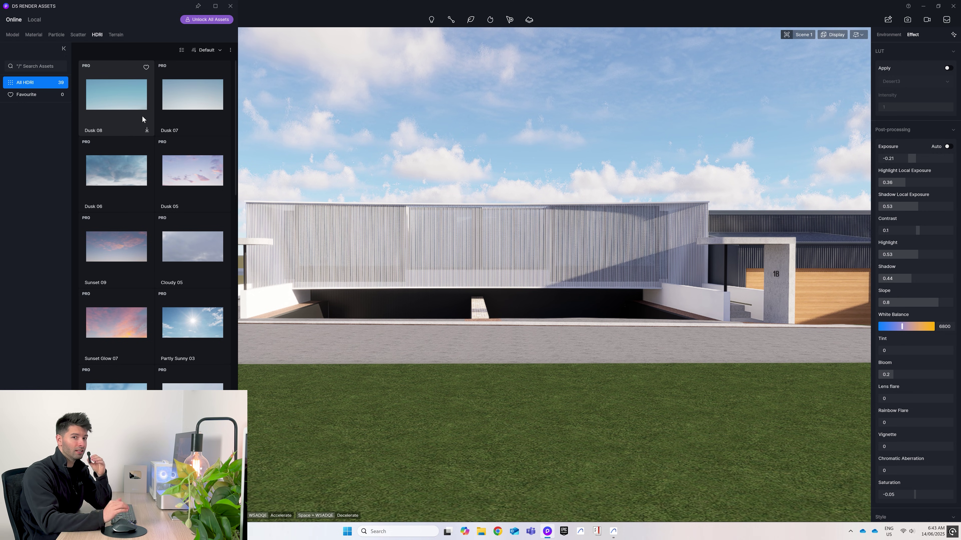
pyautogui.click(33, 35)
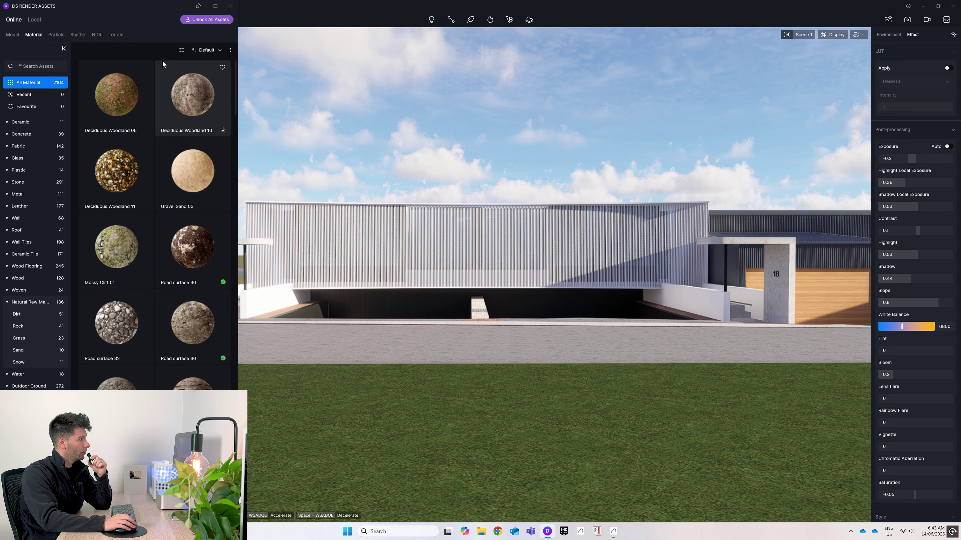
pyautogui.click(183, 50)
pyautogui.click(159, 77)
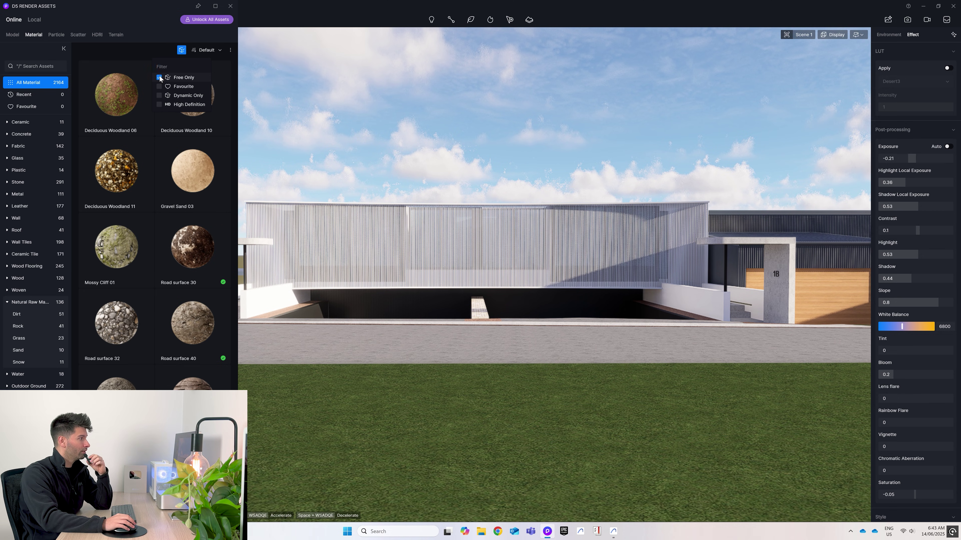
pyautogui.click(182, 50)
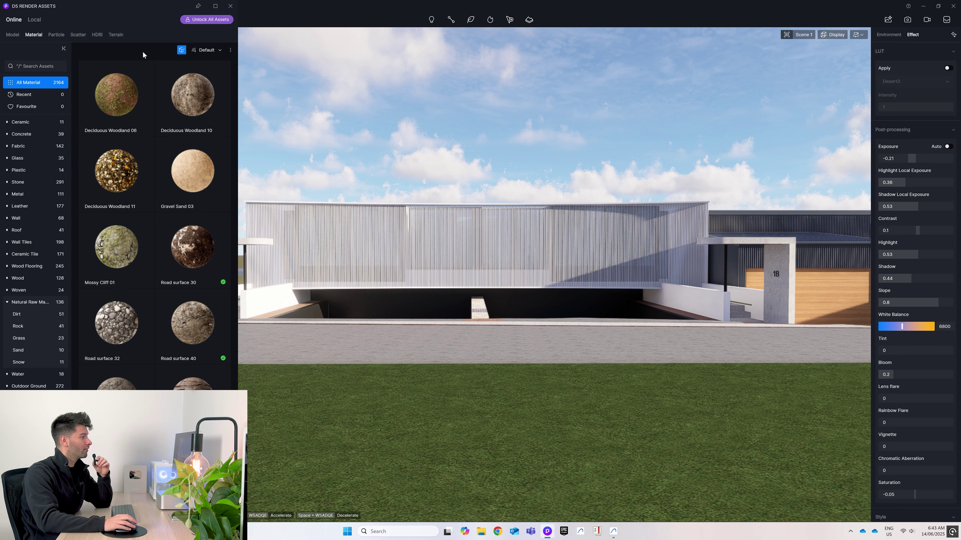
# - Search the material library for "grass" and apply the basic grass material to the lawn in front of the house
pyautogui.click(47, 65)
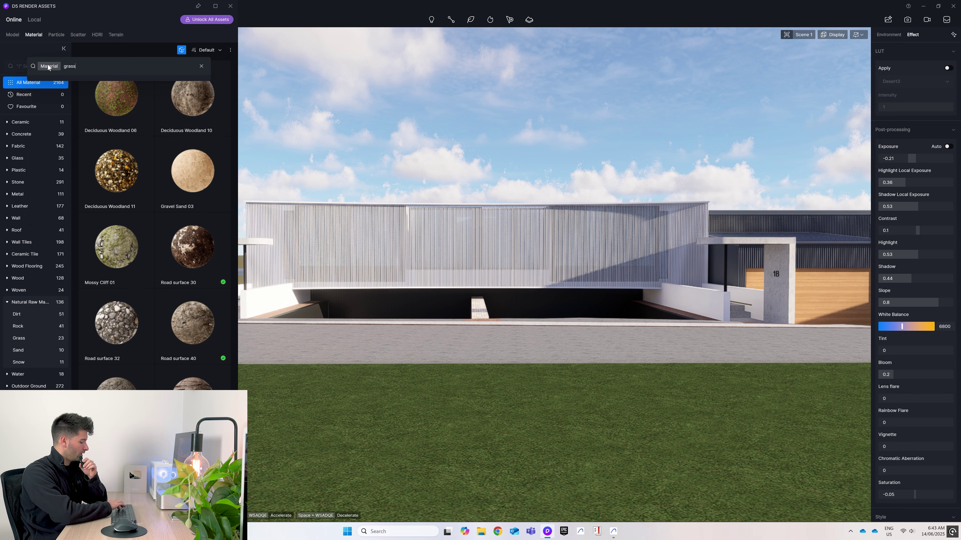
pyautogui.write('grass')
pyautogui.press('Return')
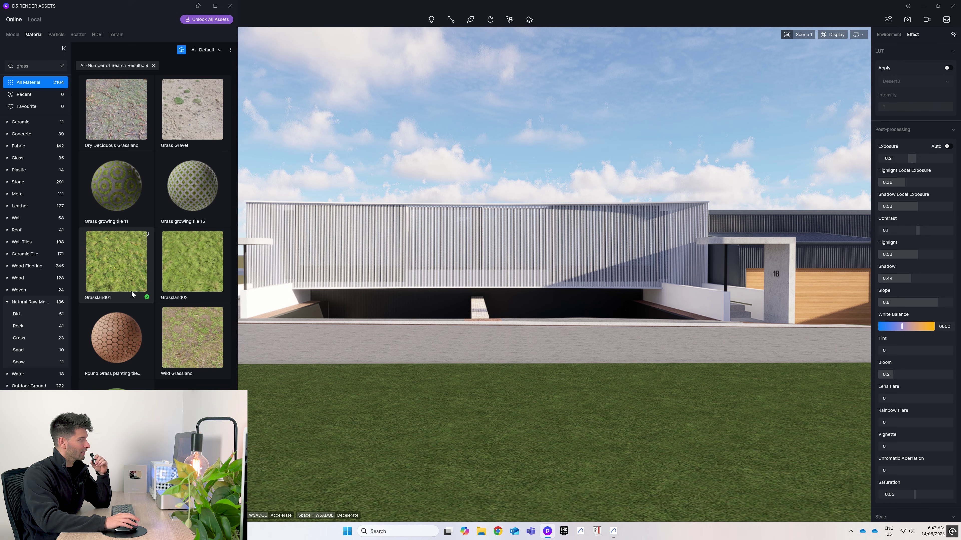
pyautogui.click(140, 417)
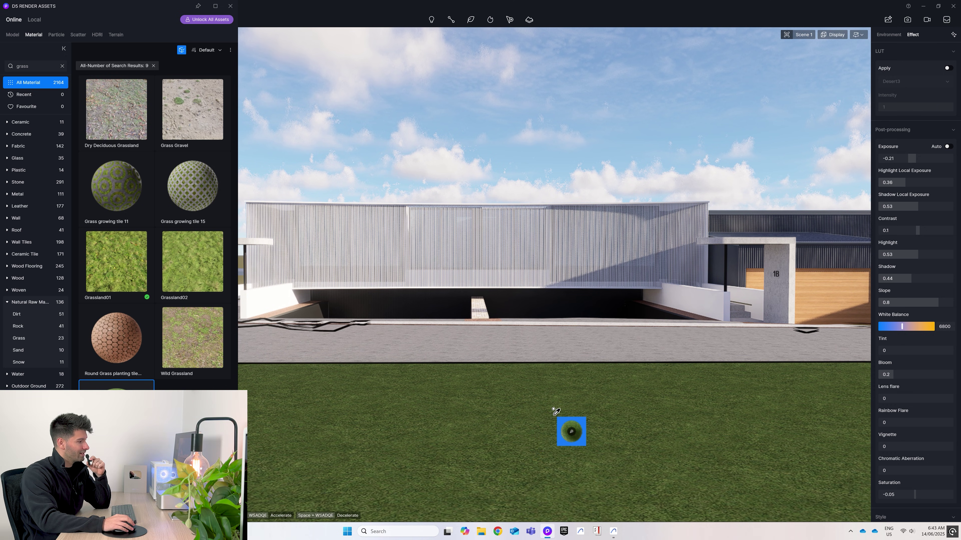
pyautogui.click(553, 410)
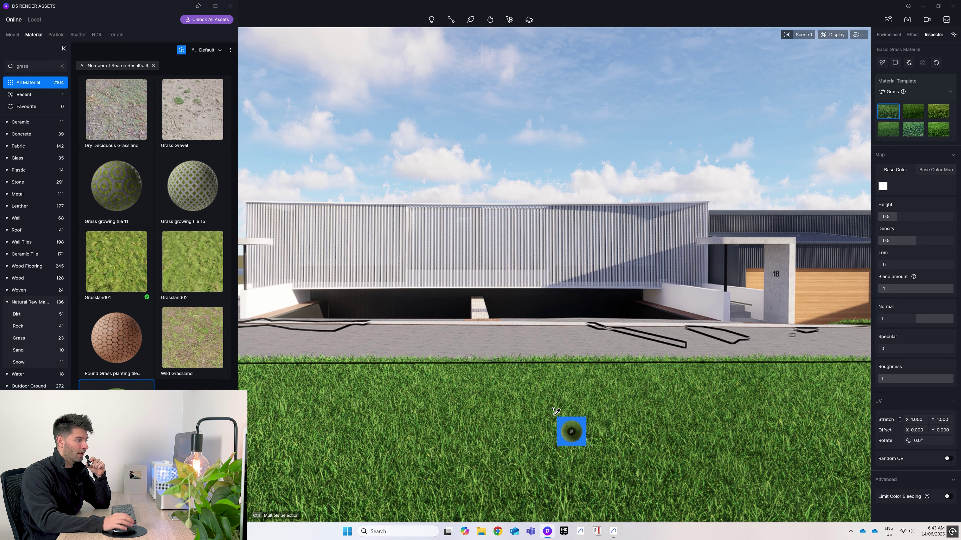
pyautogui.press('Escape')
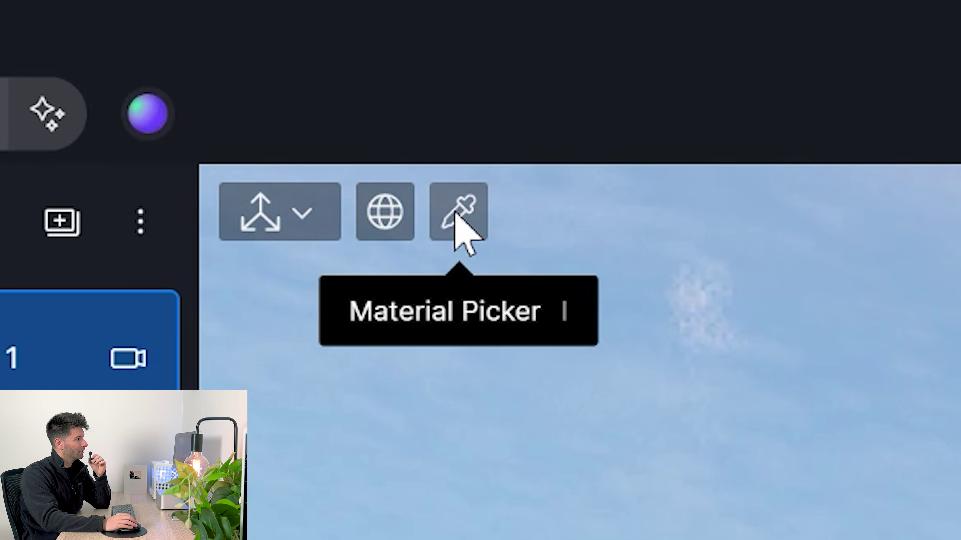
# - Pick the lawn's grass material in the scene and switch it to the third, yellow-green grass preset
pyautogui.click(185, 65)
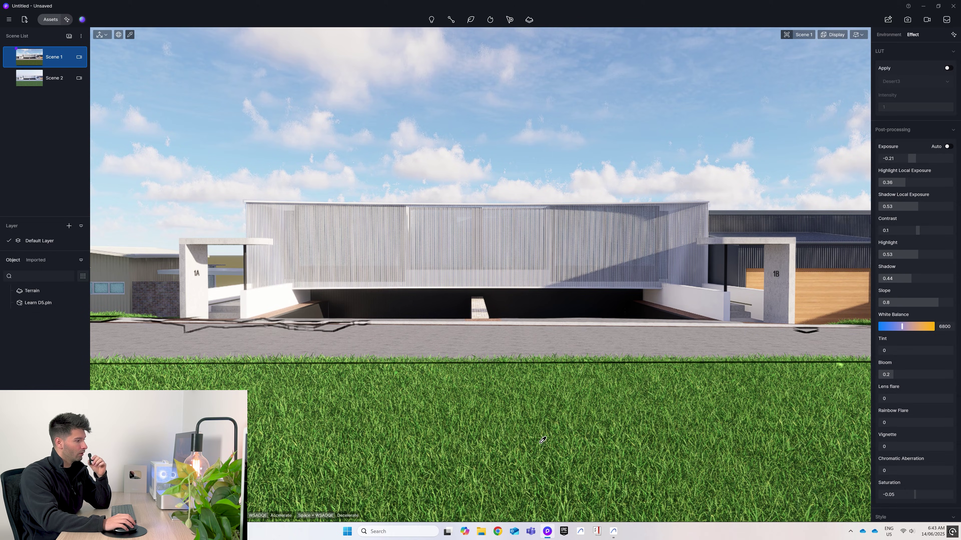
pyautogui.click(704, 468)
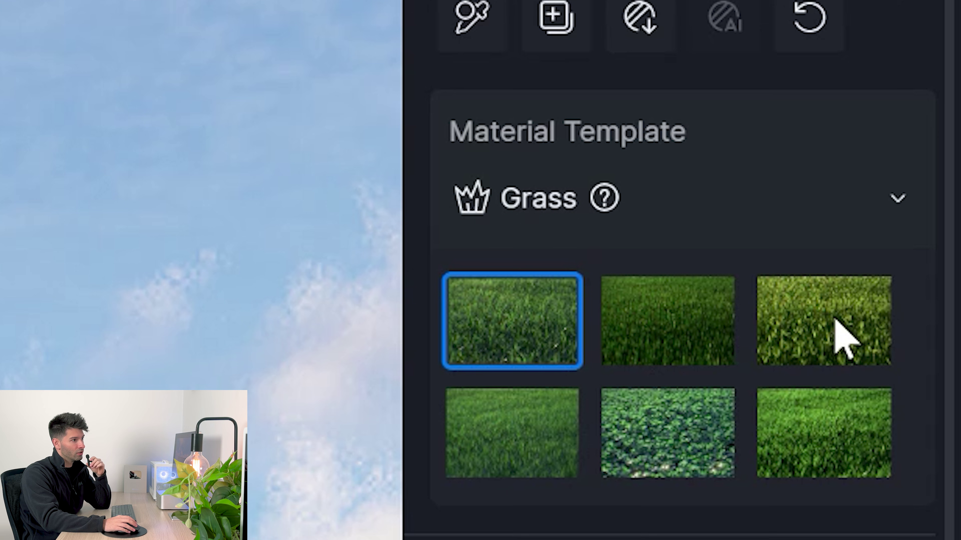
pyautogui.click(837, 324)
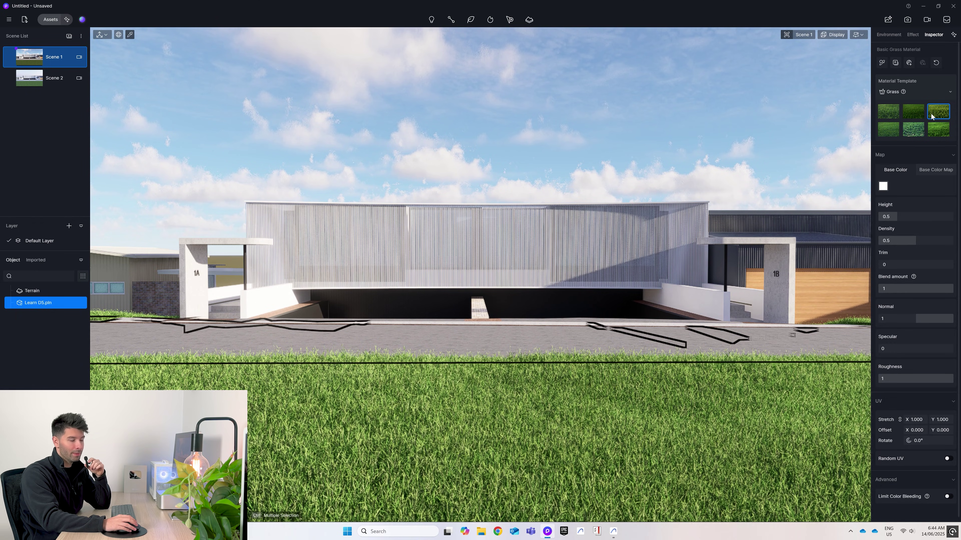
# - Darken the grass material's base color to grey with V 50 and set its trim to 0.52
pyautogui.click(883, 186)
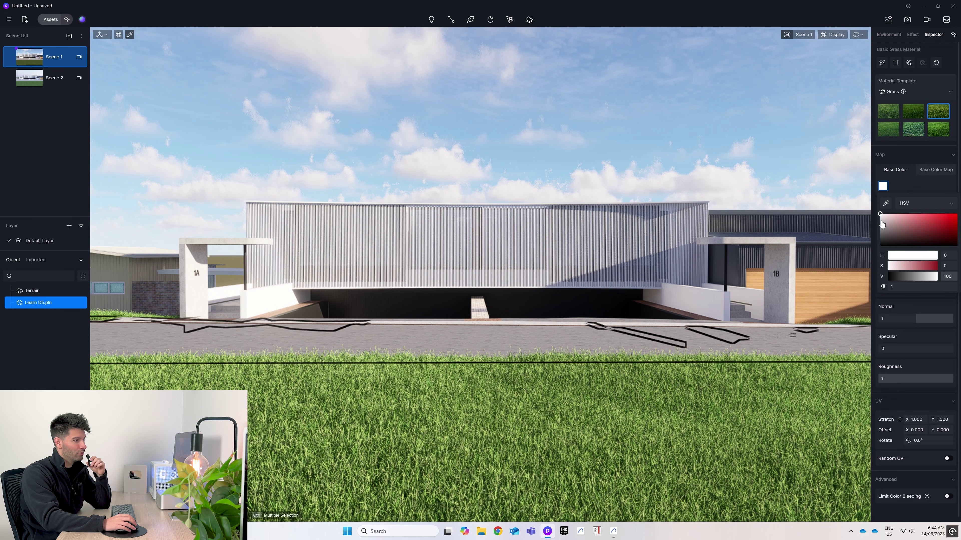
pyautogui.moveTo(882, 224); pyautogui.dragTo(880, 233)
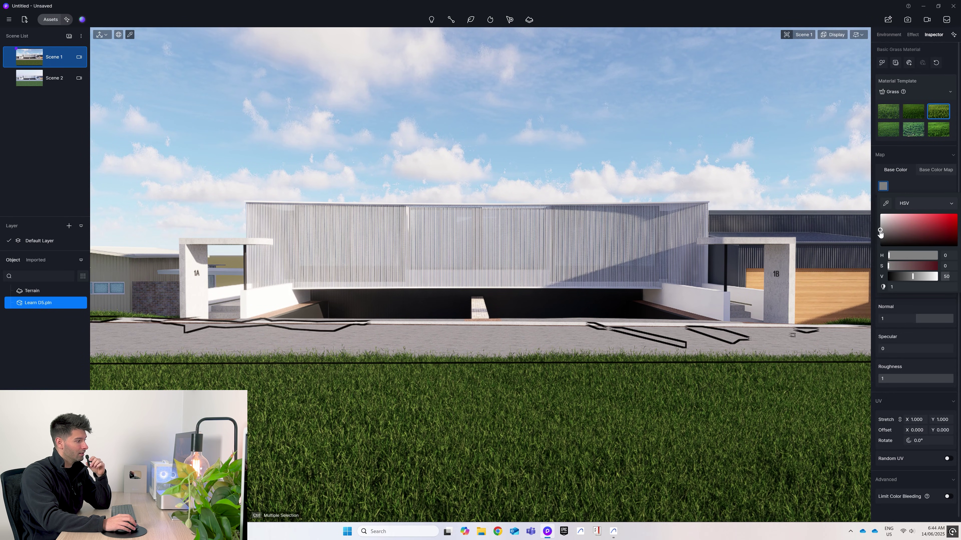
pyautogui.click(883, 187)
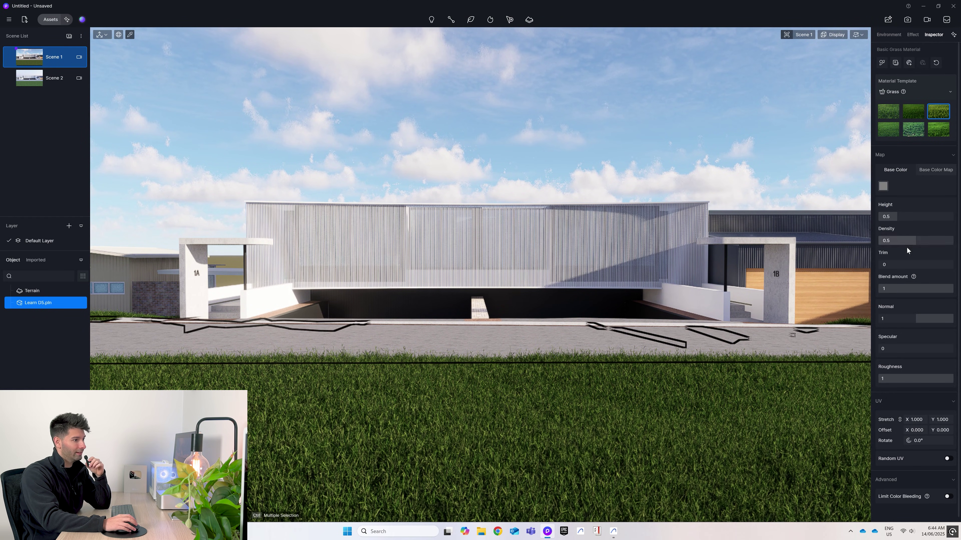
pyautogui.moveTo(907, 264); pyautogui.dragTo(929, 265)
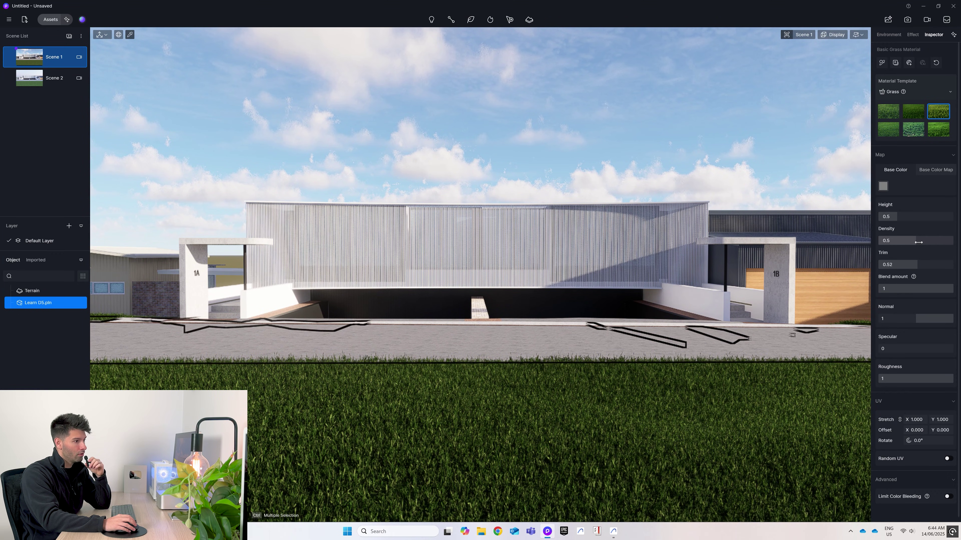
pyautogui.click(603, 203)
# - Search the online material library for "glass" and find Basic Glass Material in the results
pyautogui.click(50, 19)
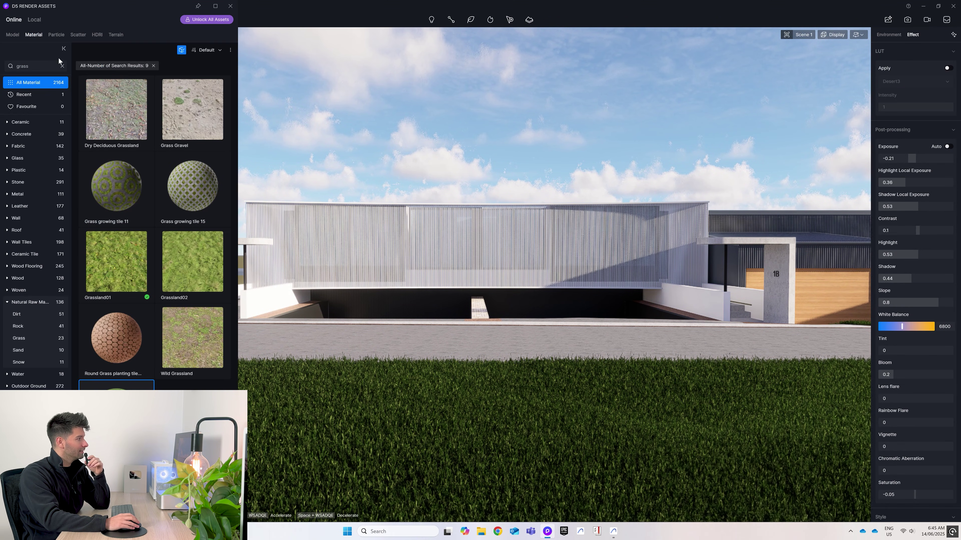
pyautogui.click(52, 66)
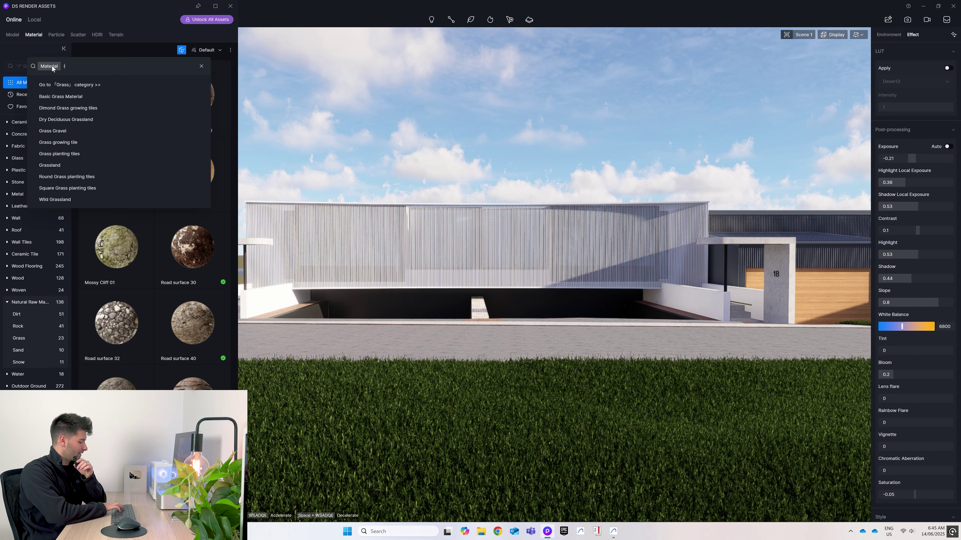
pyautogui.write('g')
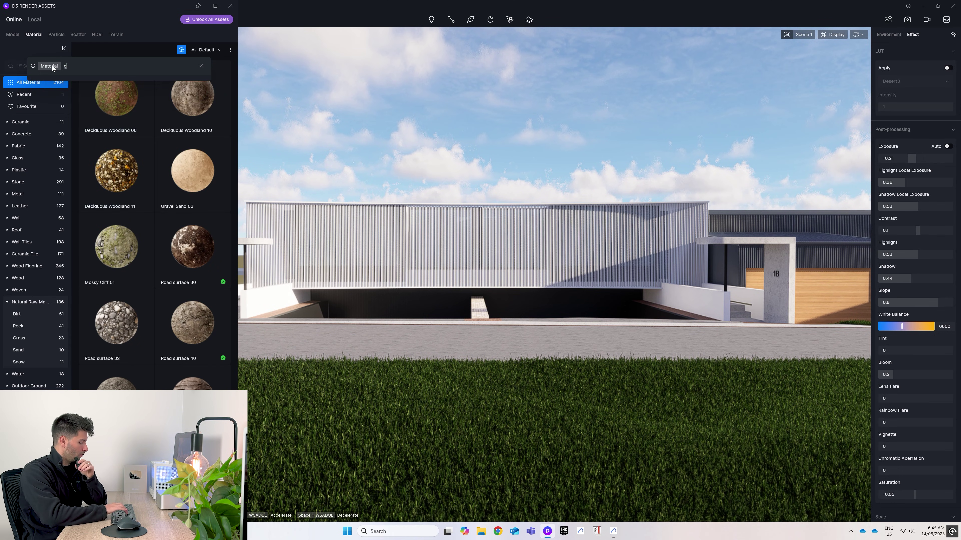
pyautogui.write('lass')
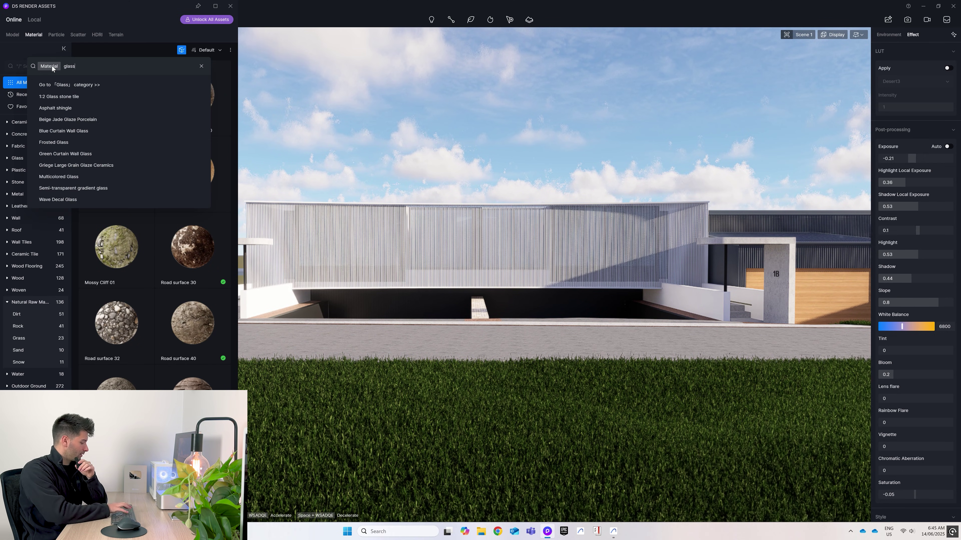
pyautogui.press('Return')
pyautogui.scroll(-10, 183, 423)
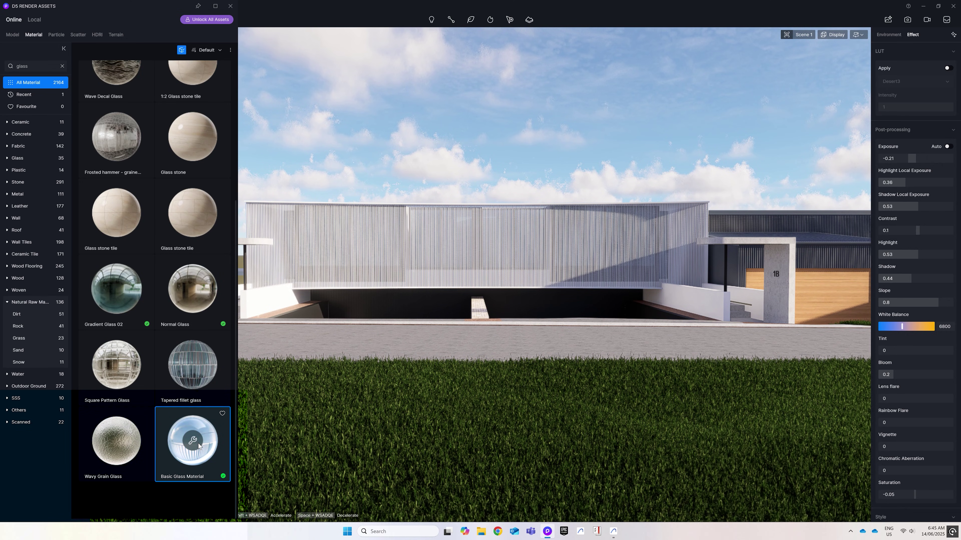
# - Apply Basic Glass Material to the neighbouring house's windows and the glazing behind the facade screen, and return to Scene 1
pyautogui.moveTo(198, 444); pyautogui.dragTo(372, 297)
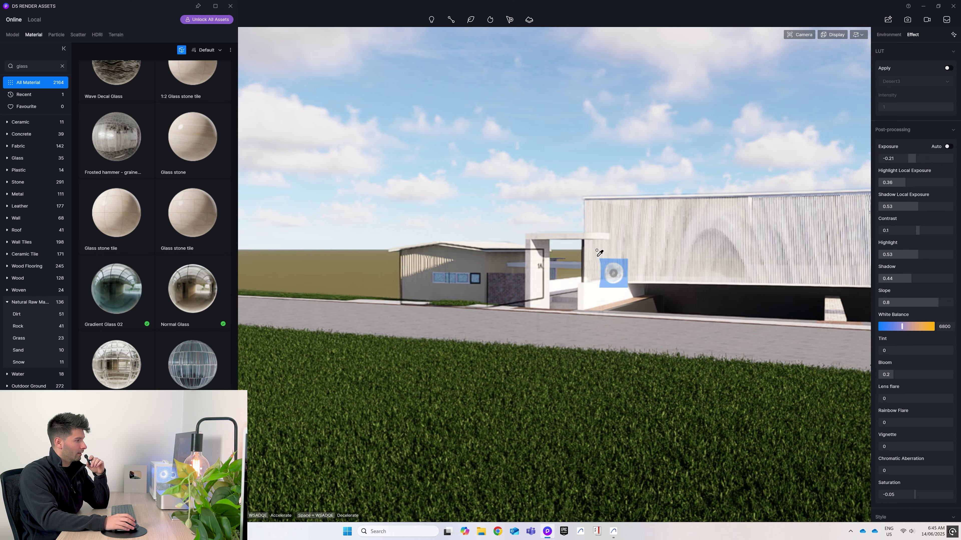
pyautogui.moveTo(589, 251); pyautogui.dragTo(466, 276)
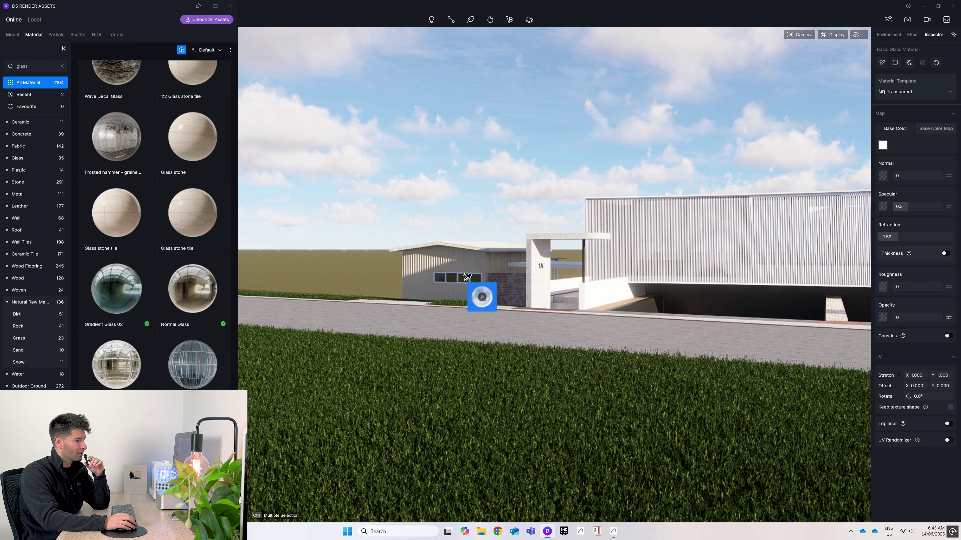
pyautogui.scroll(10, 465, 278)
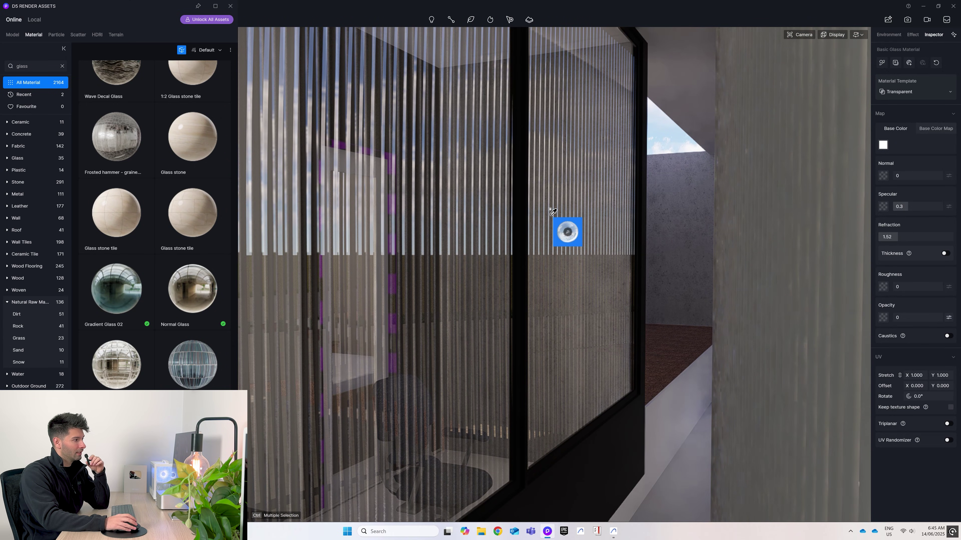
pyautogui.press('Escape')
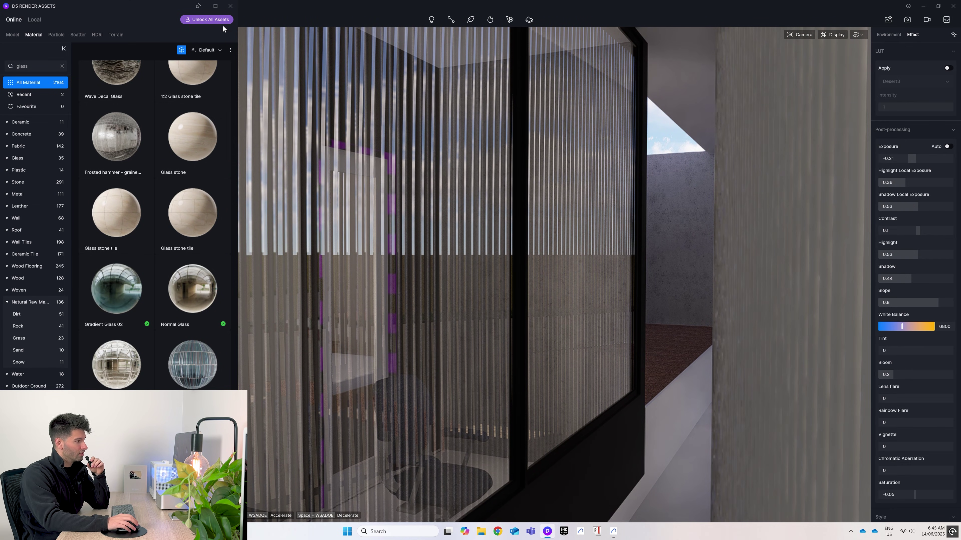
pyautogui.click(230, 6)
pyautogui.click(40, 59)
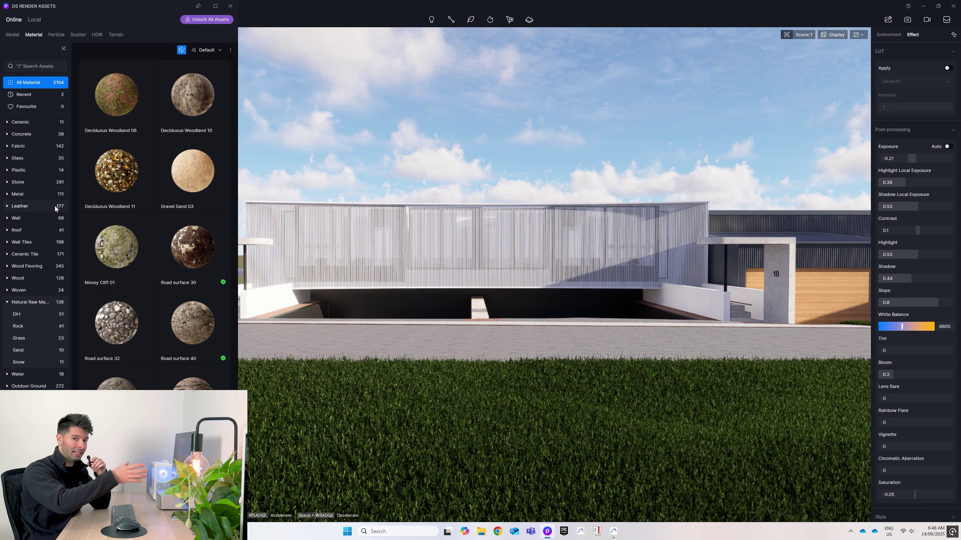
# - Apply the Aluminum Alloy material from the Metal category to the corrugated cladding of the building beside pillar 1B
pyautogui.click(49, 194)
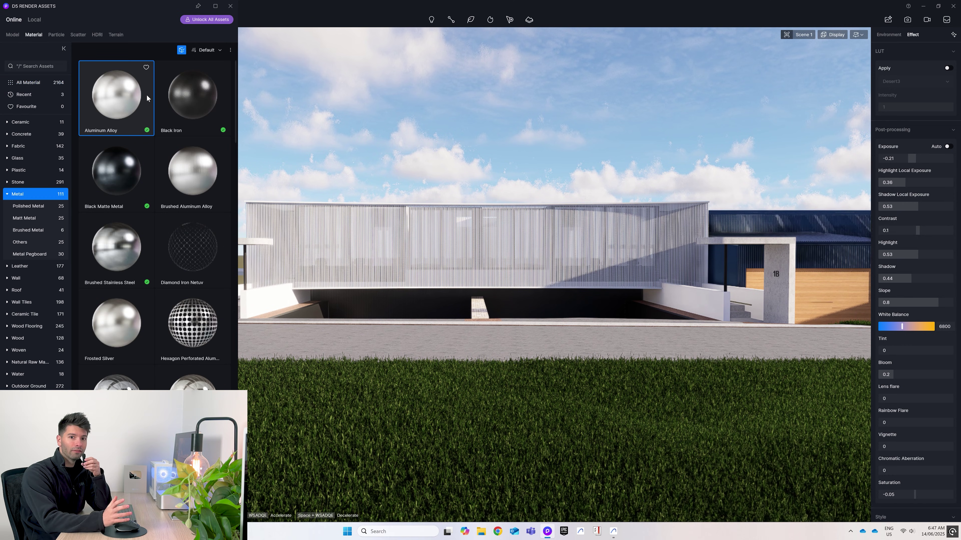
pyautogui.moveTo(137, 98); pyautogui.dragTo(151, 135)
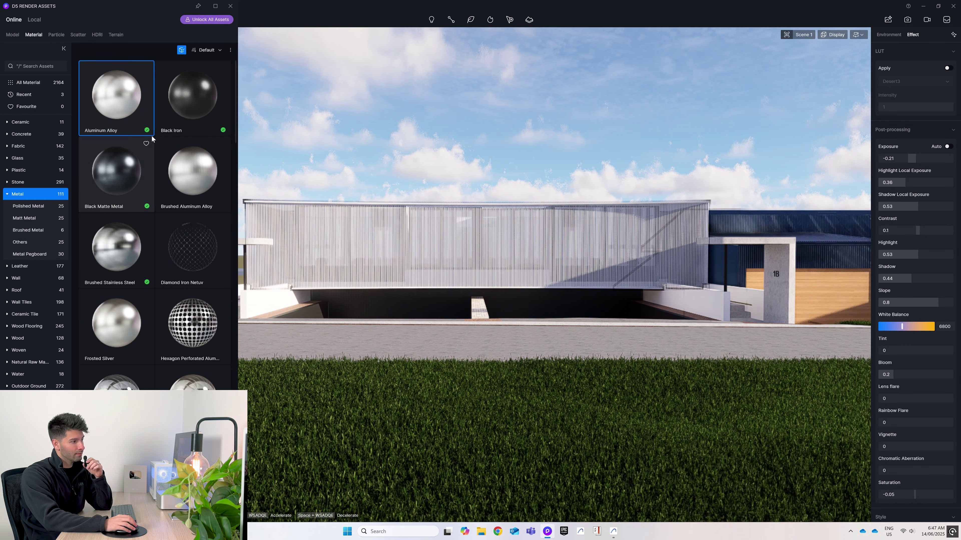
pyautogui.click(126, 110)
pyautogui.click(824, 249)
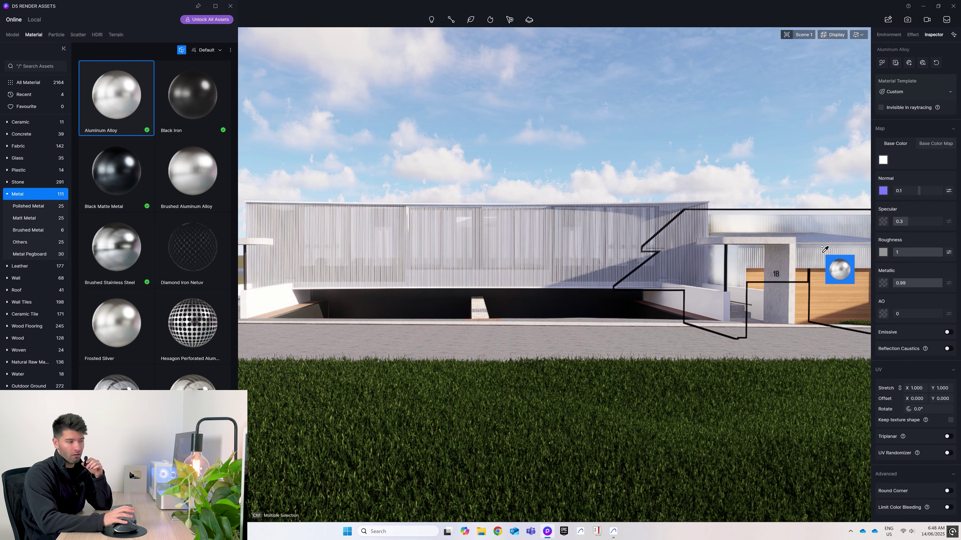
# - Give the aluminum cladding a dark blue base color with hue 213, metallic 0.52 and roughness 0.86
pyautogui.click(883, 161)
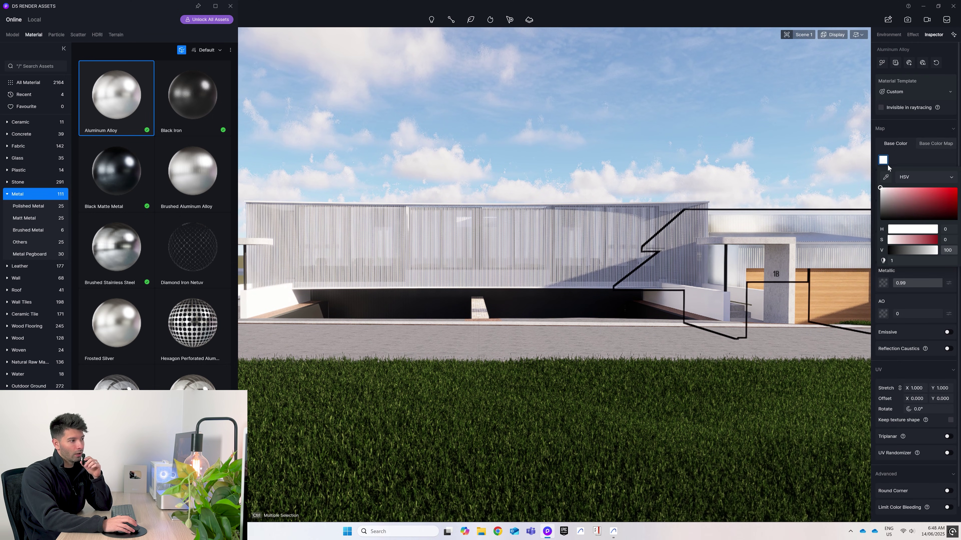
pyautogui.moveTo(899, 228); pyautogui.dragTo(916, 230)
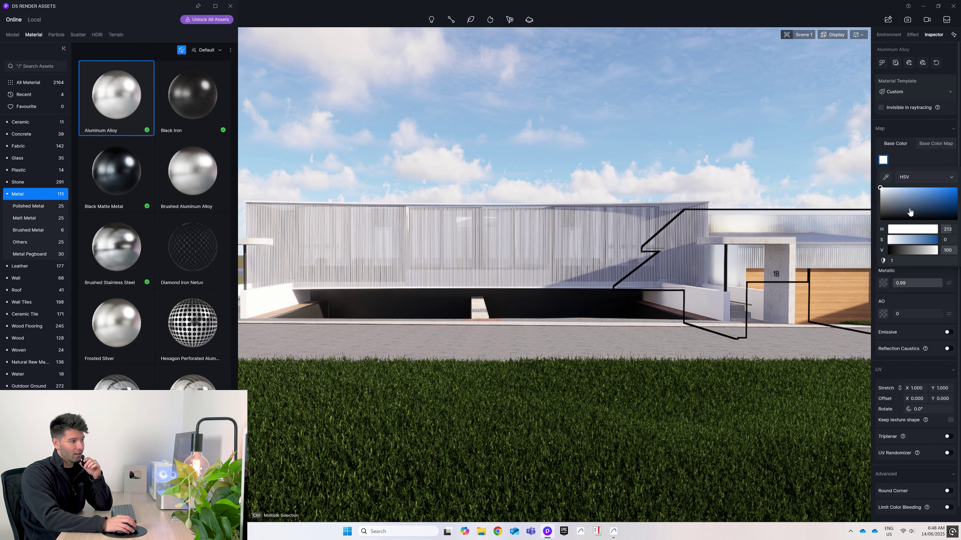
pyautogui.moveTo(881, 190); pyautogui.dragTo(941, 214)
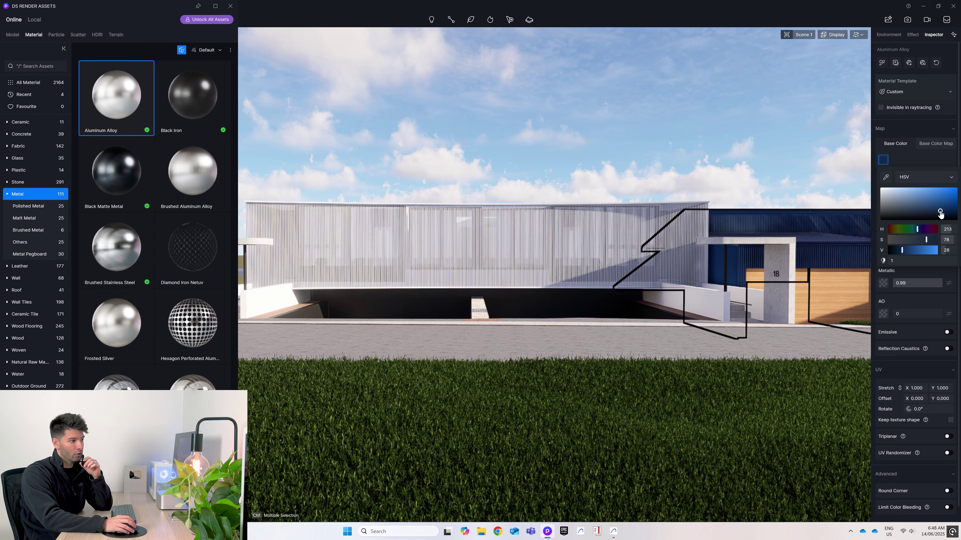
pyautogui.click(919, 282)
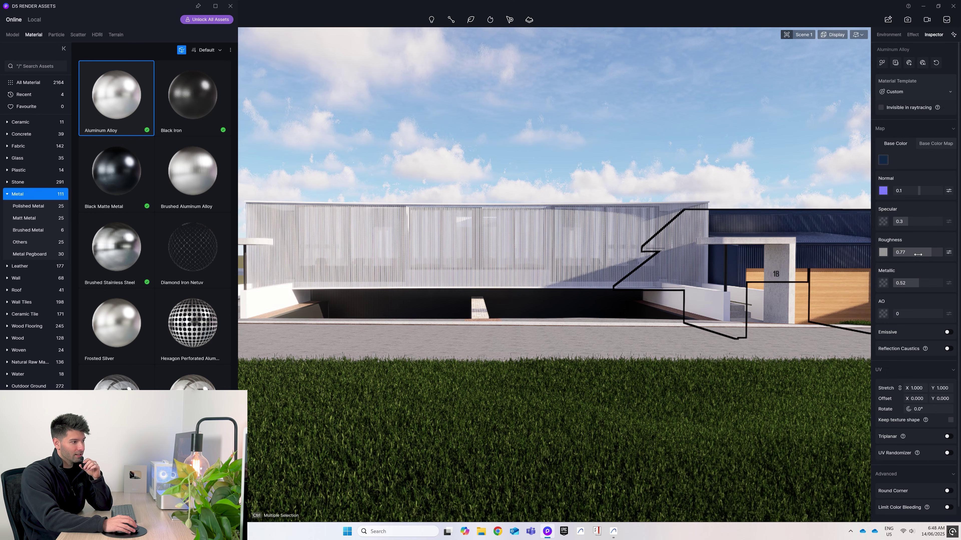
pyautogui.moveTo(913, 254); pyautogui.dragTo(919, 254)
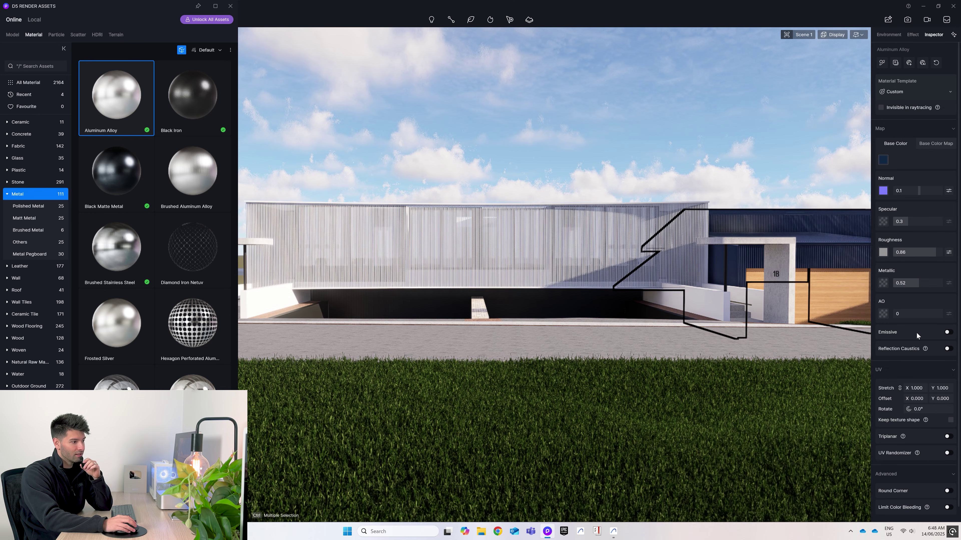
pyautogui.click(910, 283)
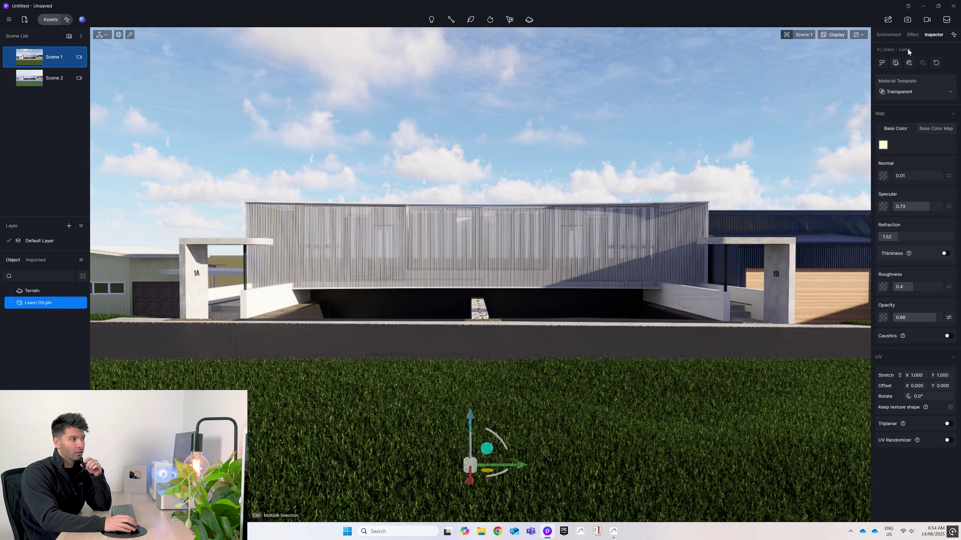
# - Change the lamp glass material to the Custom template, make it emissive and set its color temperature to 3000
pyautogui.click(925, 95)
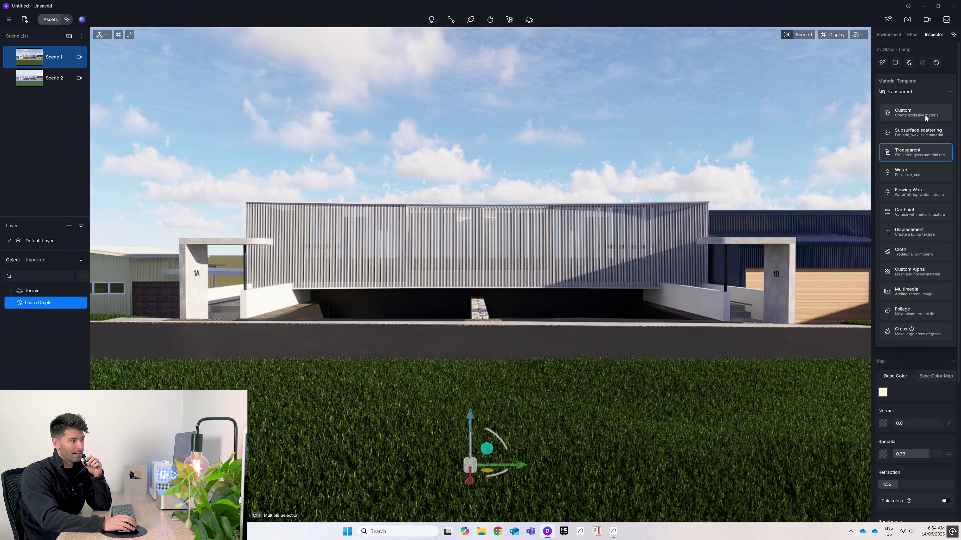
pyautogui.click(926, 266)
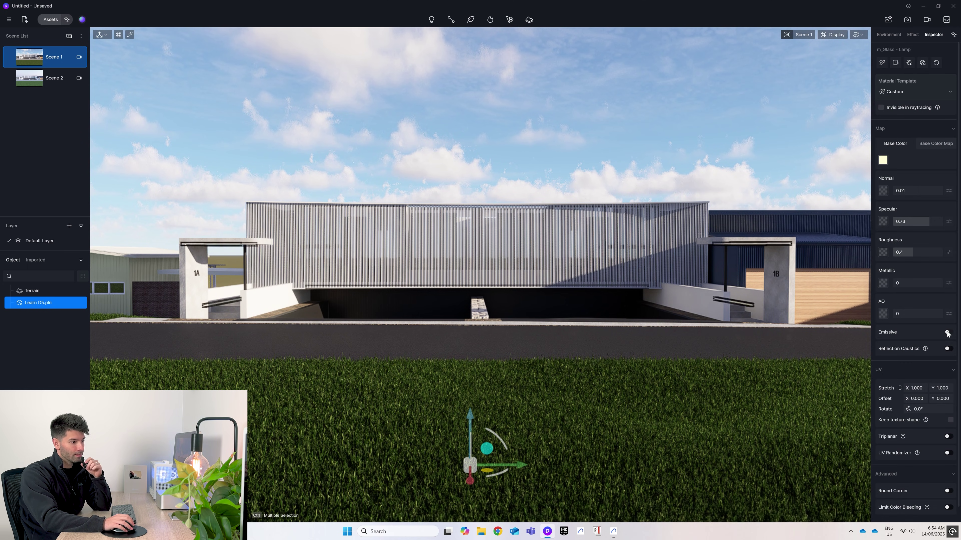
pyautogui.click(947, 333)
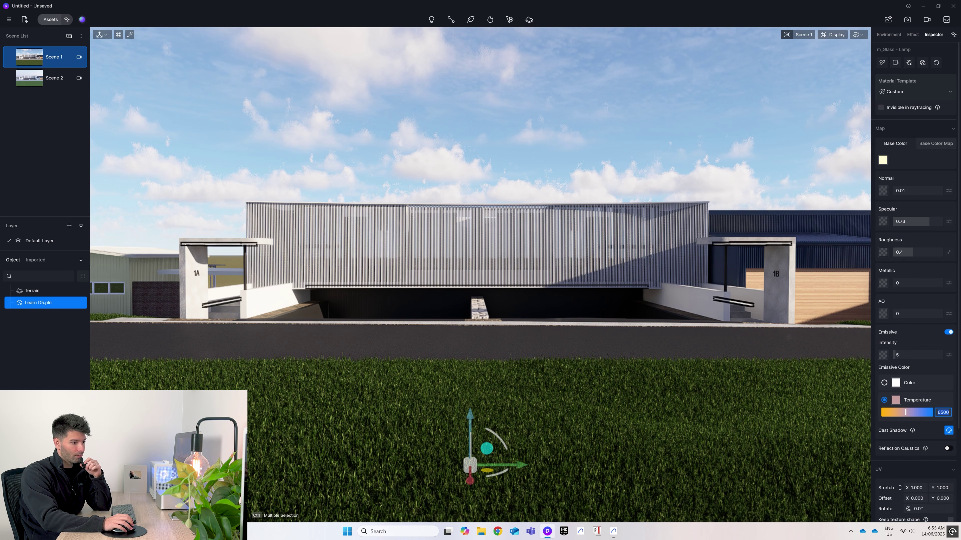
pyautogui.write('3000')
pyautogui.press('Return')
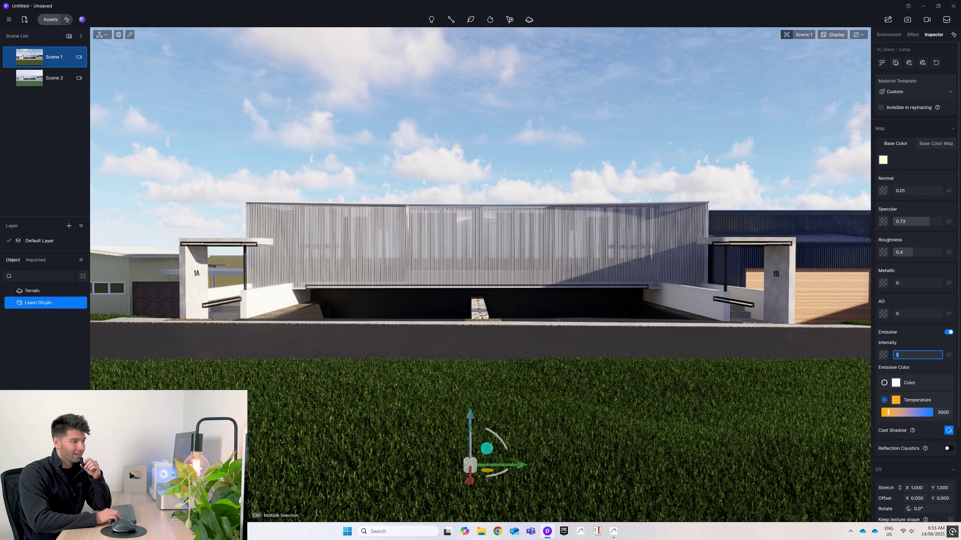
# - Reselect the lamp glass material at the entrance stairs and raise its emissive intensity to 50 and finally 100
pyautogui.click(458, 87)
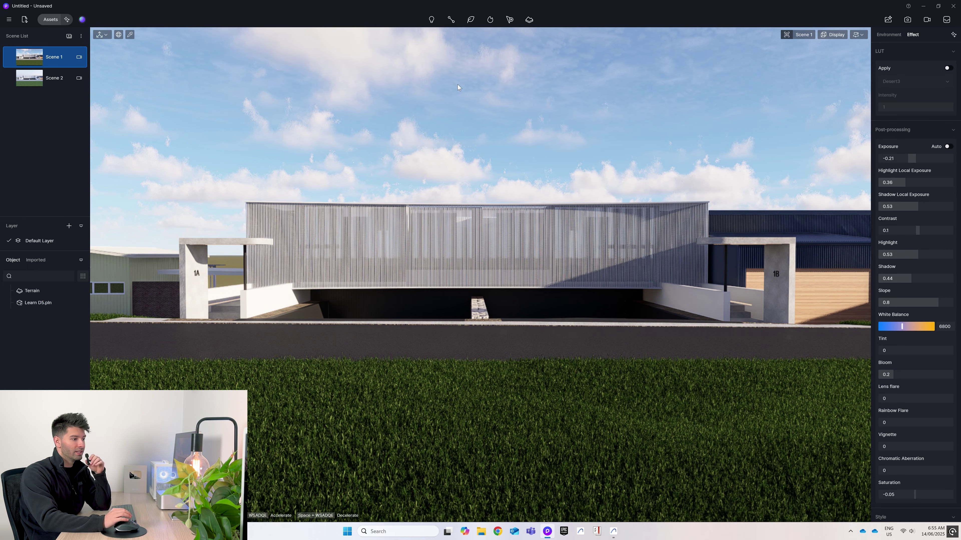
pyautogui.click(130, 35)
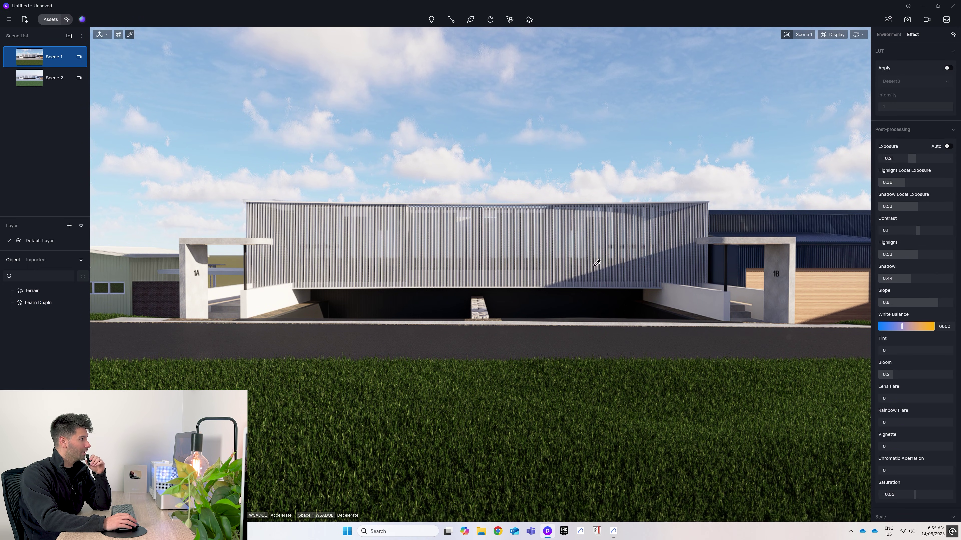
pyautogui.click(732, 301)
pyautogui.click(900, 355)
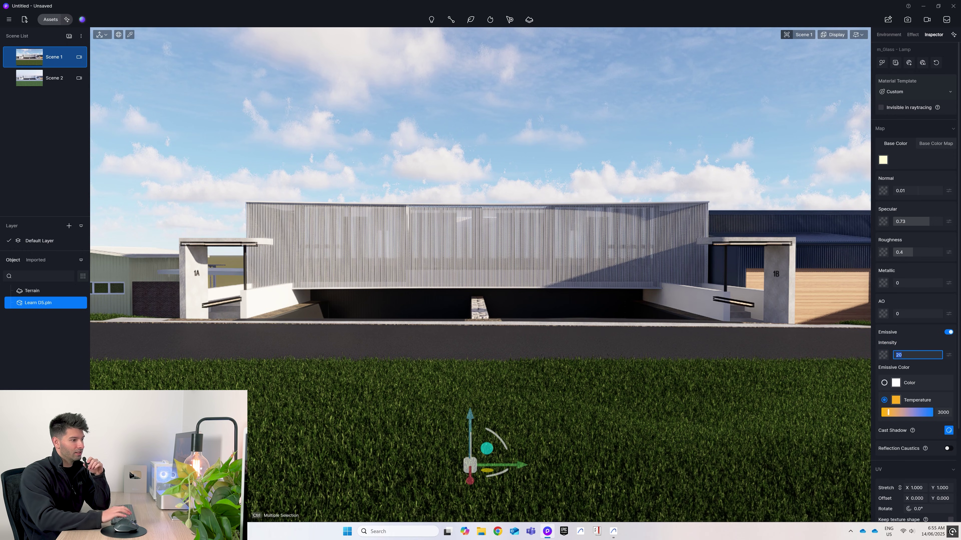
pyautogui.write('50')
pyautogui.press('Return')
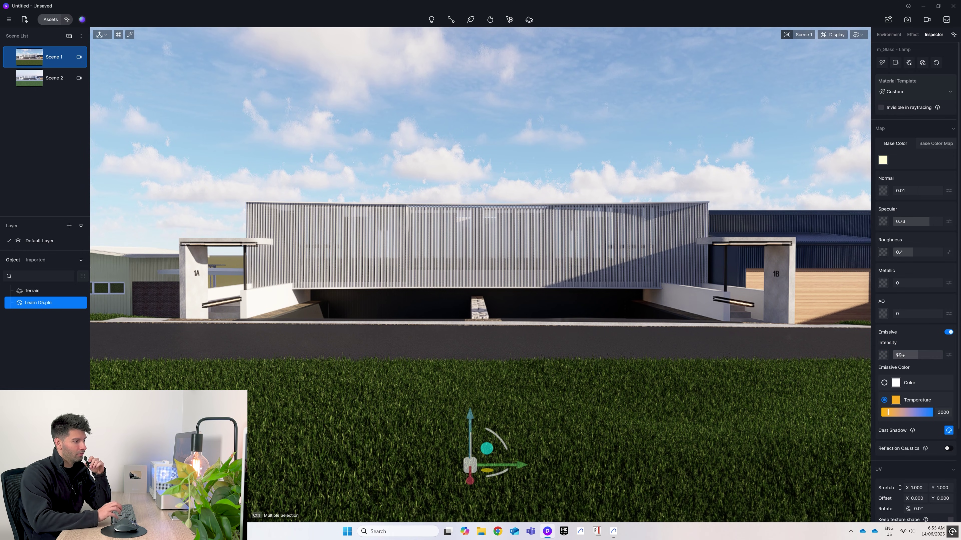
pyautogui.click(901, 354)
pyautogui.write('100')
pyautogui.press('Return')
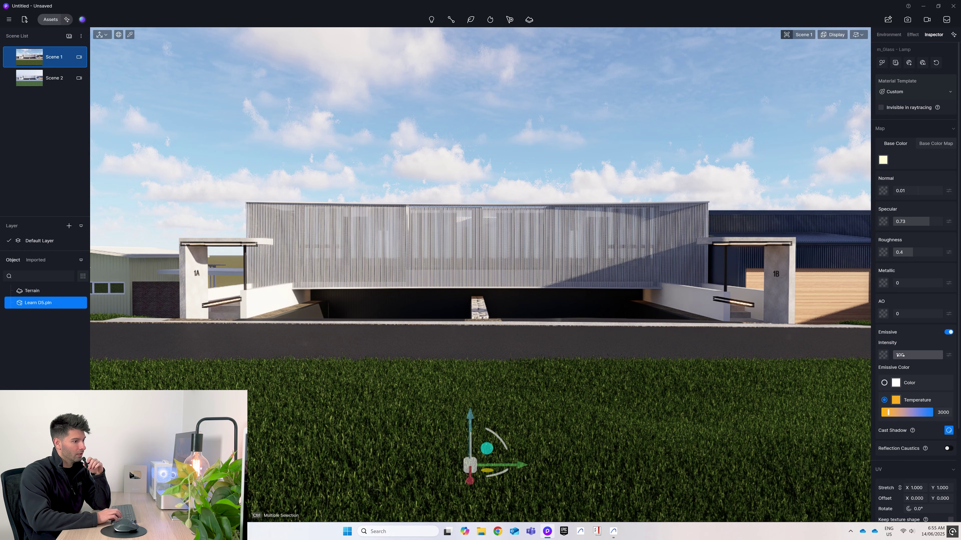
# - Place Citrus limon 04 trees from the Nature Broadleaf models on the lawn at the road edge, beside the concrete driveway
pyautogui.click(606, 132)
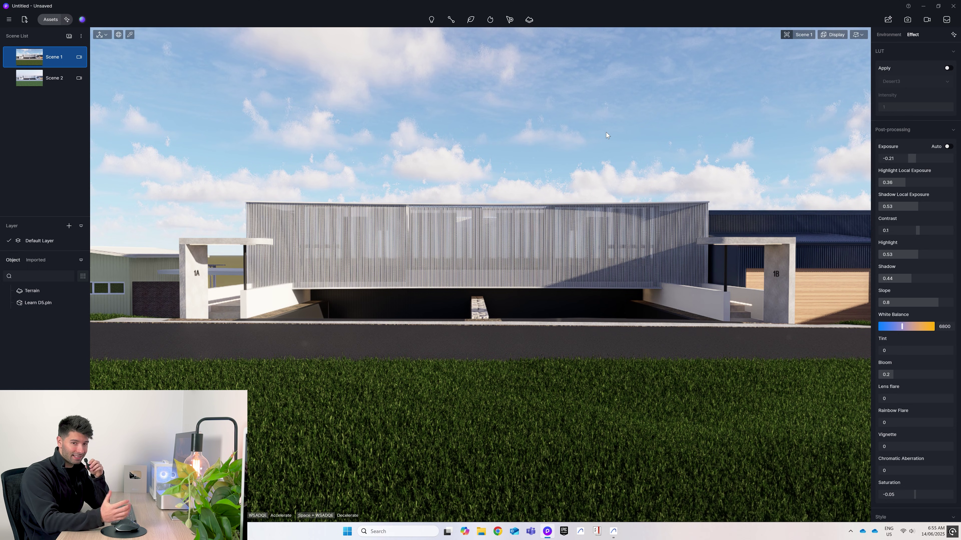
pyautogui.click(51, 20)
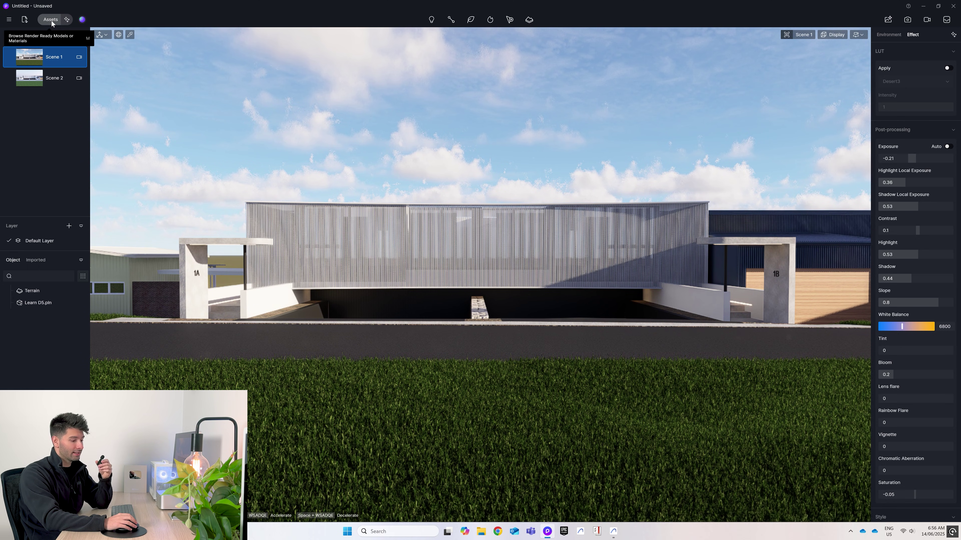
pyautogui.click(18, 35)
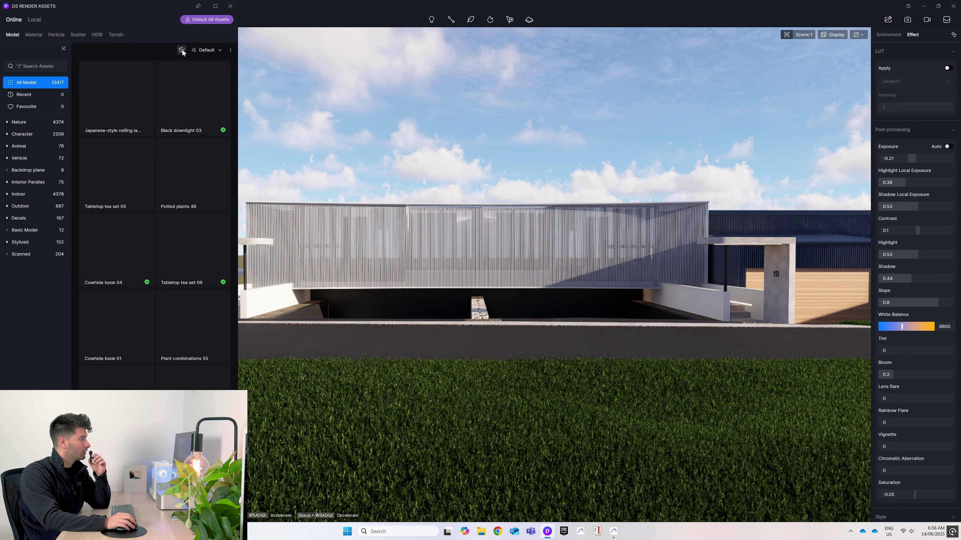
pyautogui.click(12, 123)
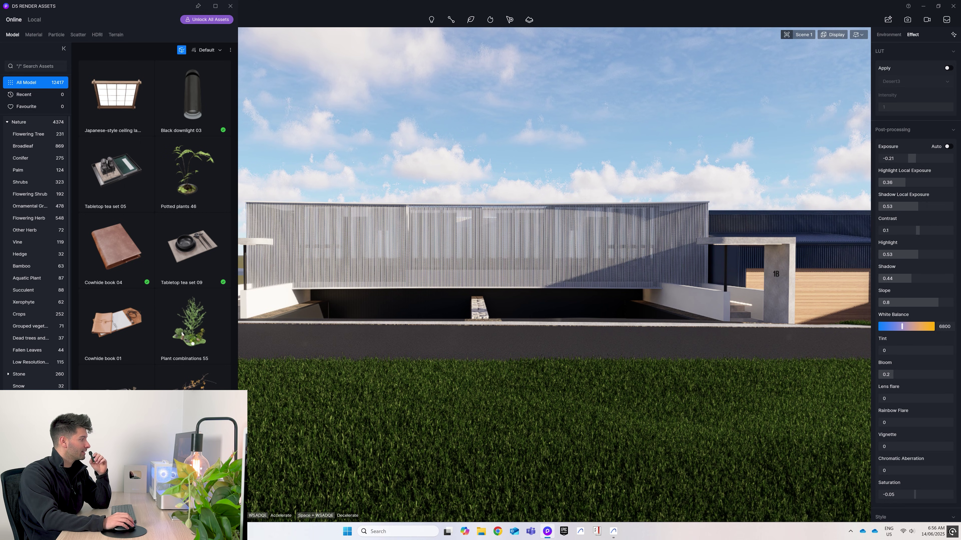
pyautogui.click(19, 122)
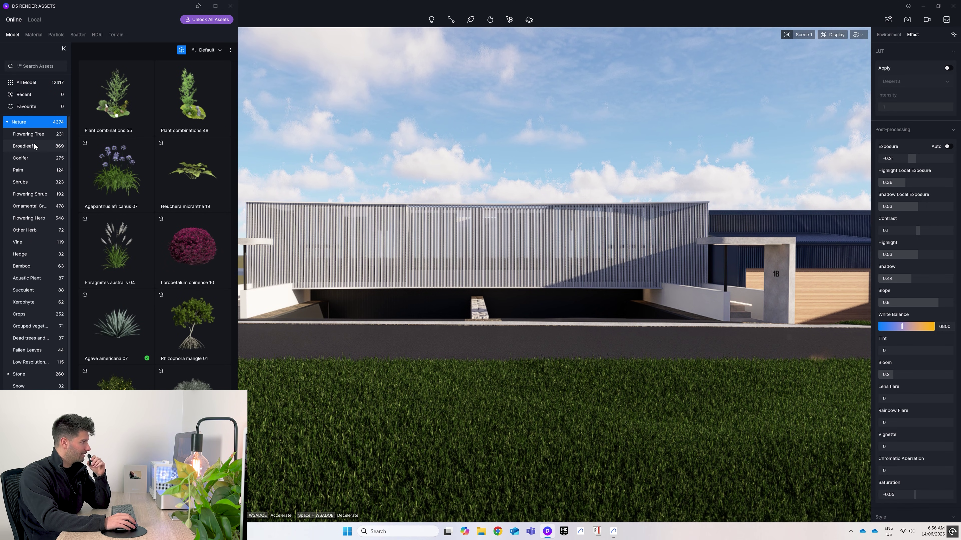
pyautogui.click(27, 145)
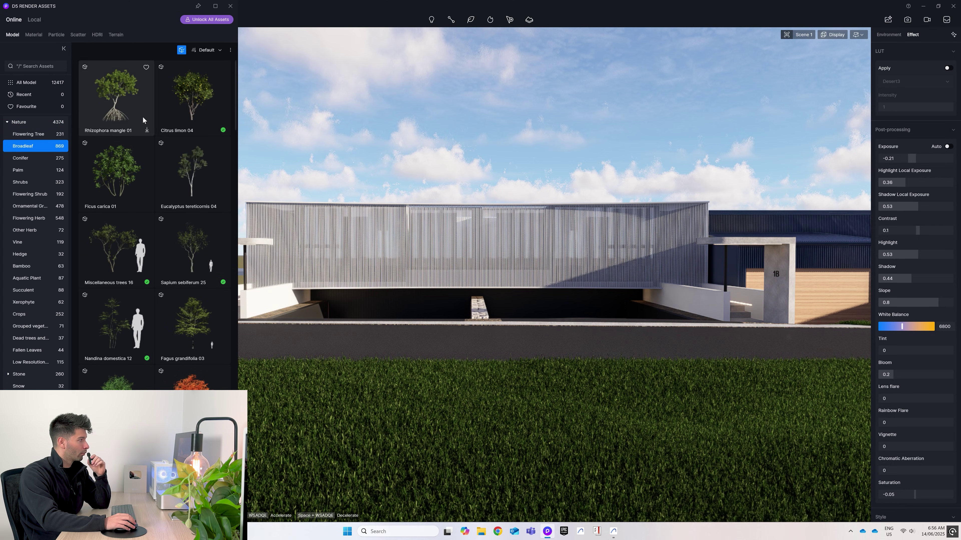
pyautogui.click(185, 103)
pyautogui.scroll(-5, 299, 337)
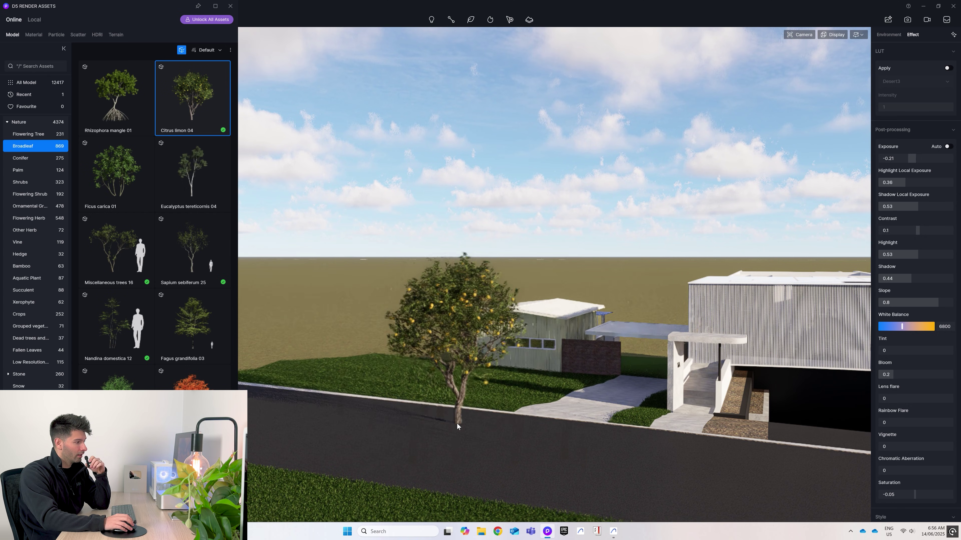
pyautogui.click(512, 393)
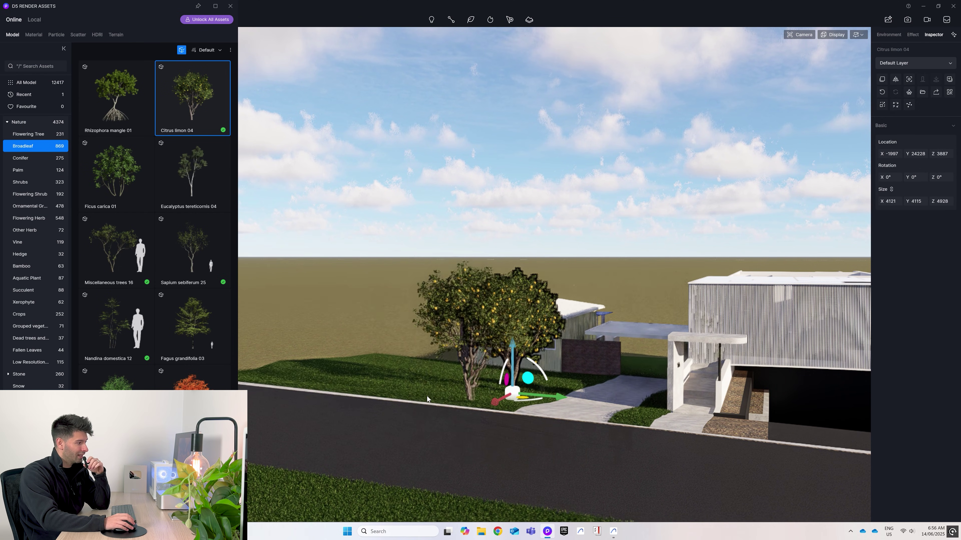
pyautogui.press('Escape')
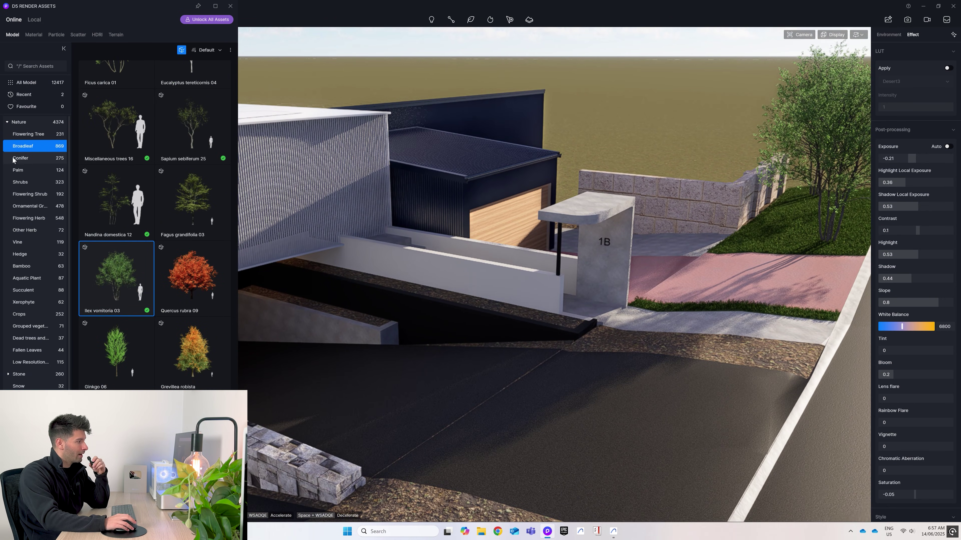
# - Plant Mahonia fortunei from the Shrubs models in the garden beds along both sides of the driveway ramp
pyautogui.click(23, 182)
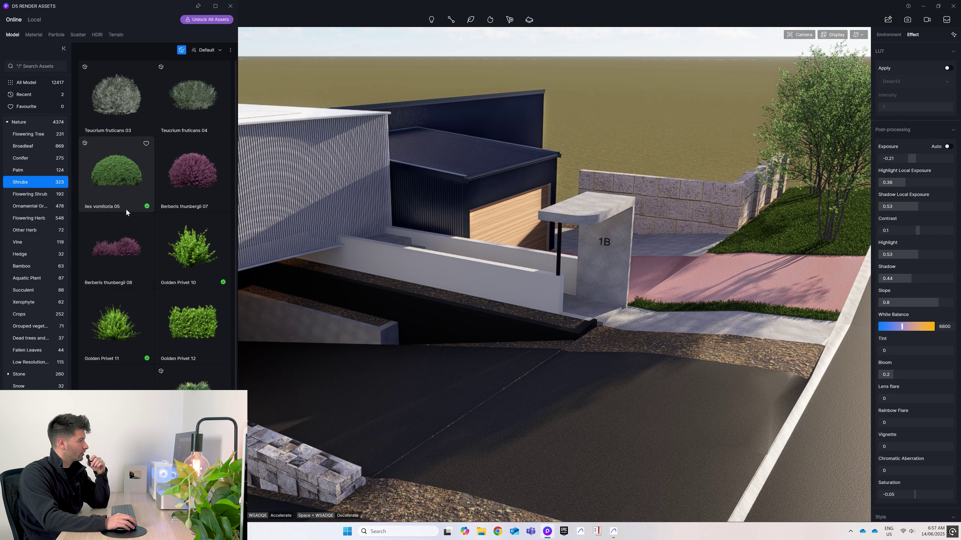
pyautogui.scroll(-3, 125, 209)
pyautogui.click(193, 291)
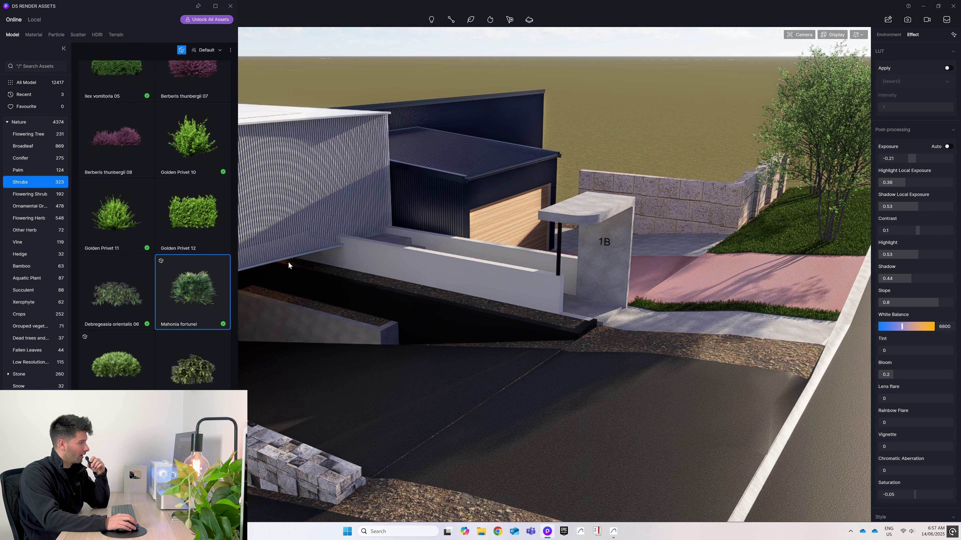
pyautogui.moveTo(289, 262); pyautogui.dragTo(531, 321)
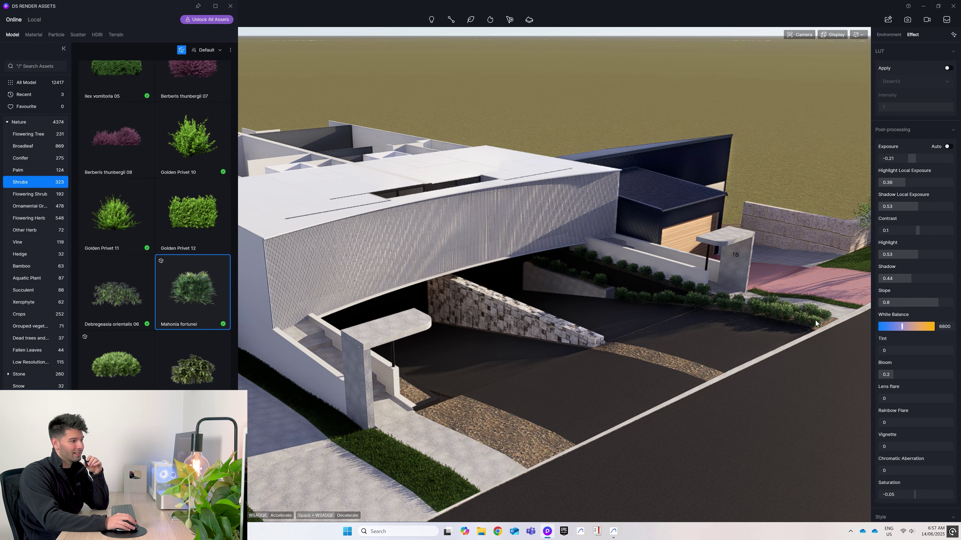
pyautogui.click(815, 319)
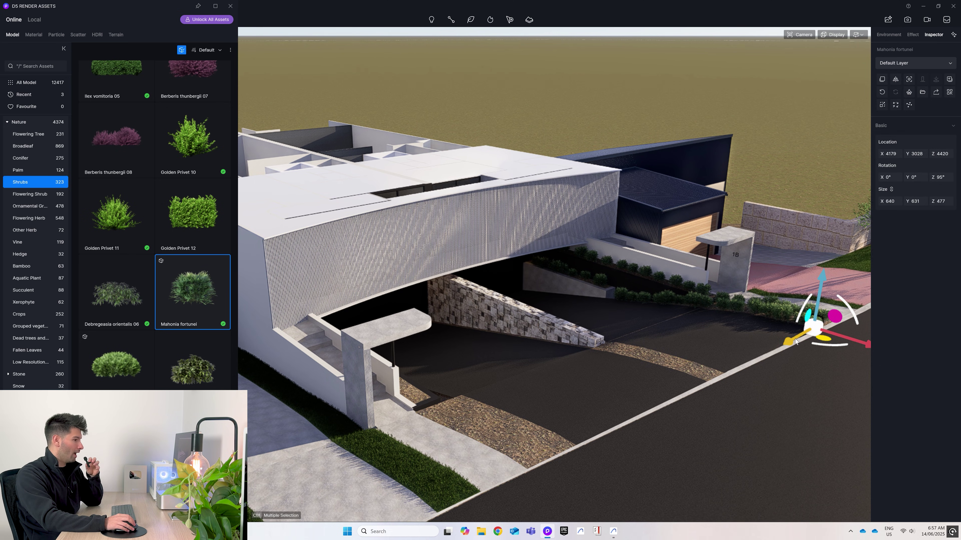
pyautogui.moveTo(795, 342); pyautogui.dragTo(529, 463)
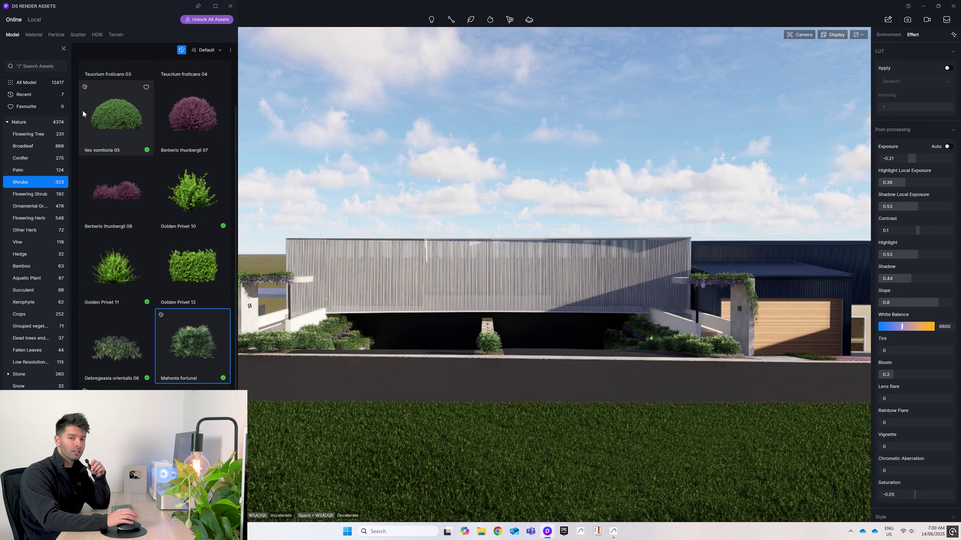
# - Place the white New energy Car 01 from the Small-sized vehicles on the road in front of the timber garage door
pyautogui.click(7, 122)
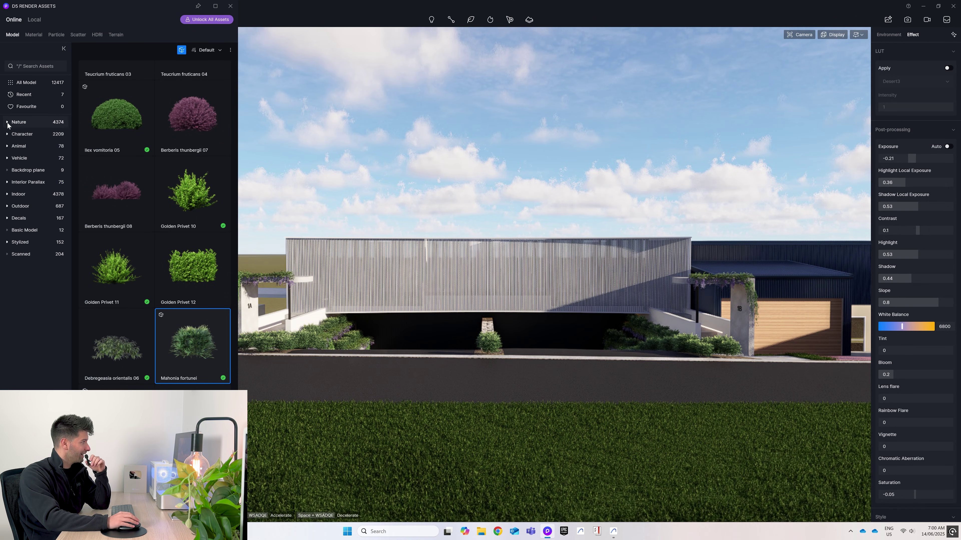
pyautogui.click(26, 158)
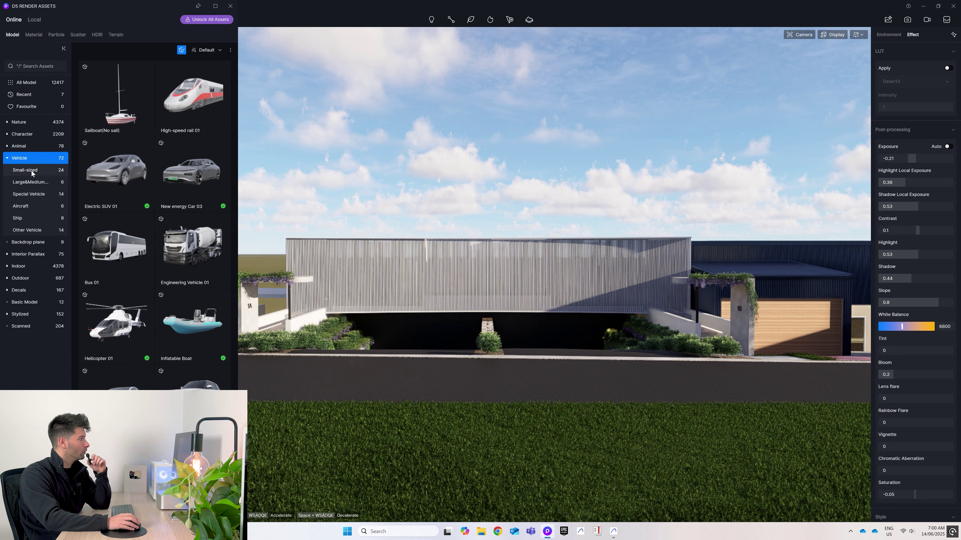
pyautogui.click(32, 170)
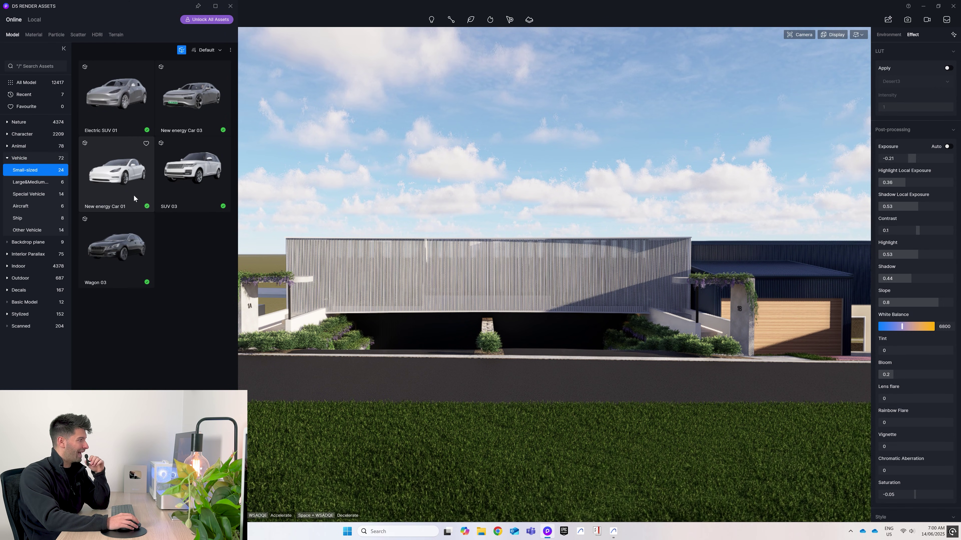
pyautogui.click(131, 174)
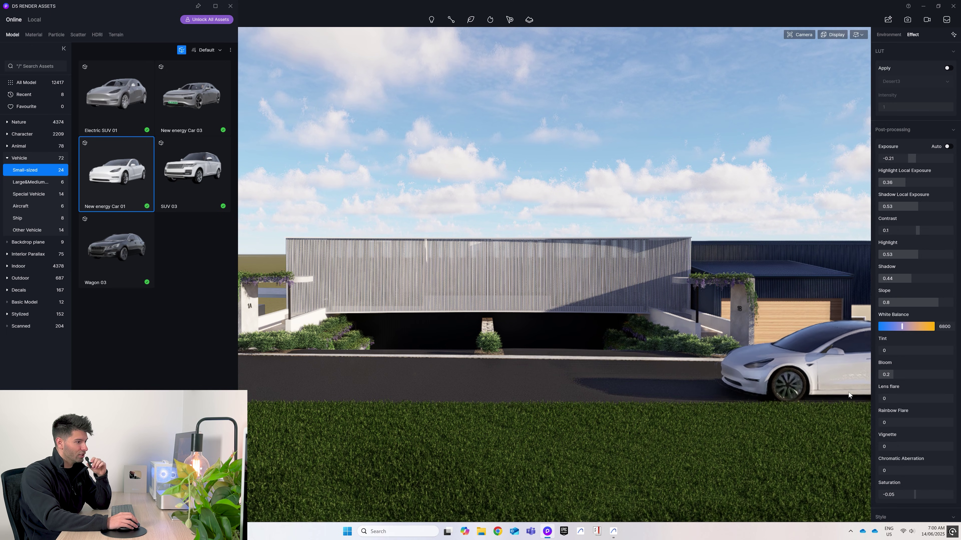
pyautogui.click(859, 392)
pyautogui.press('Escape')
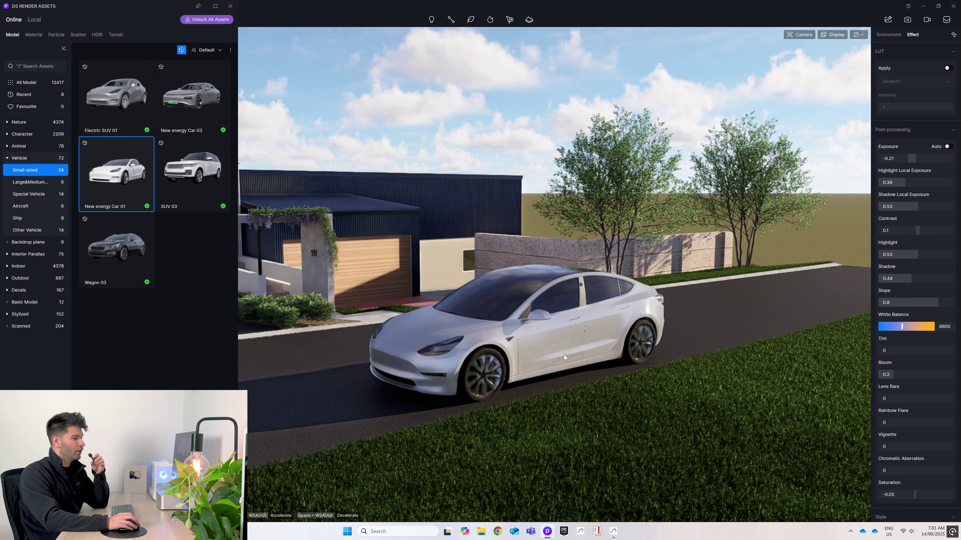
# - Turn on the car's lights with intensity 15, try red paint and set the body color back to white
pyautogui.click(564, 345)
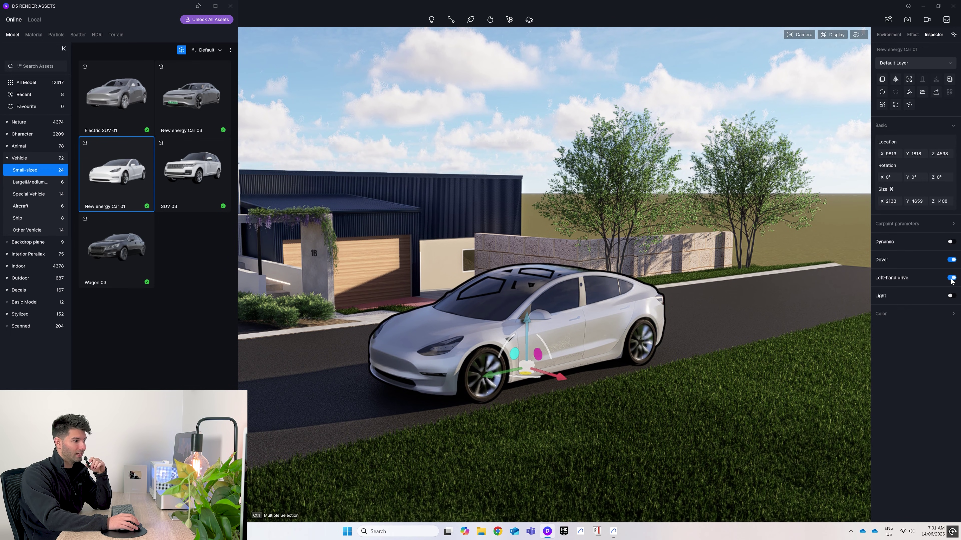
pyautogui.click(950, 296)
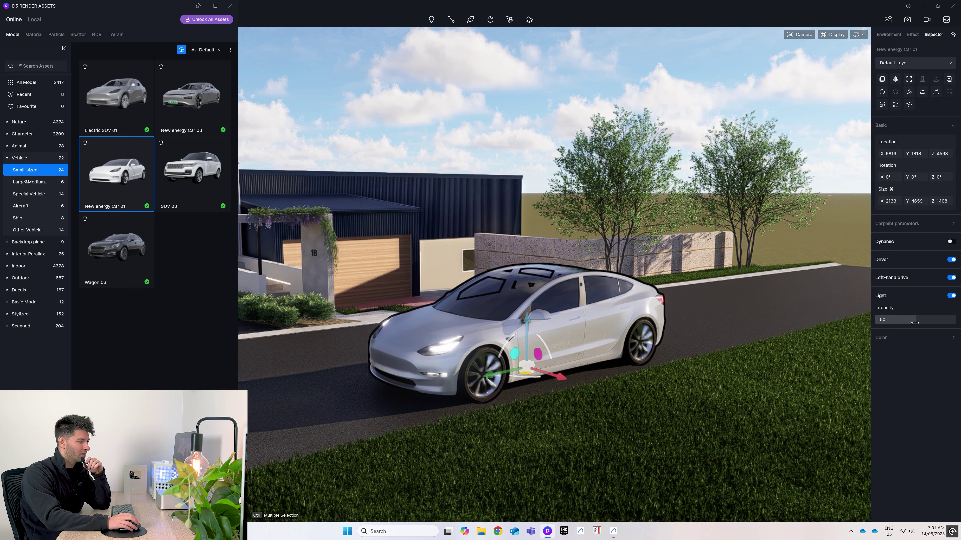
pyautogui.click(901, 338)
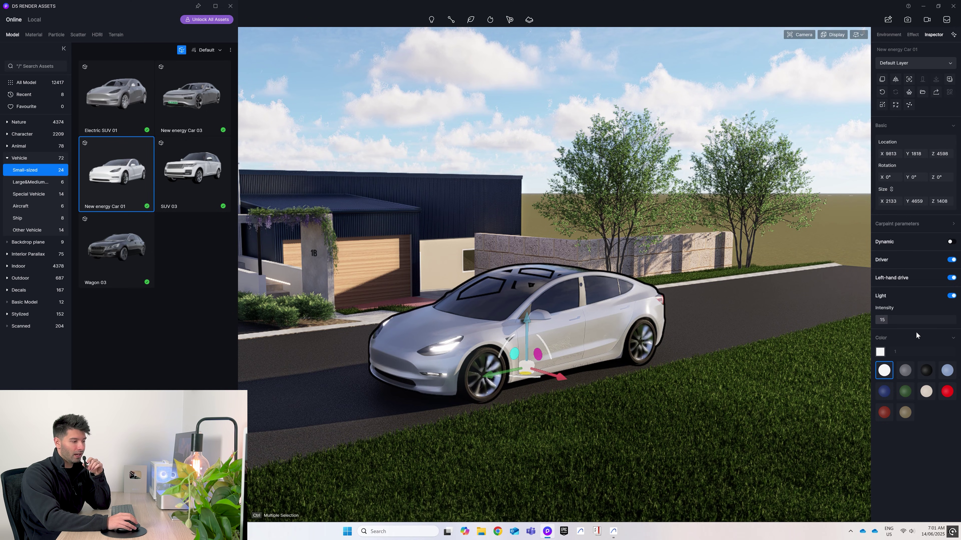
pyautogui.click(946, 392)
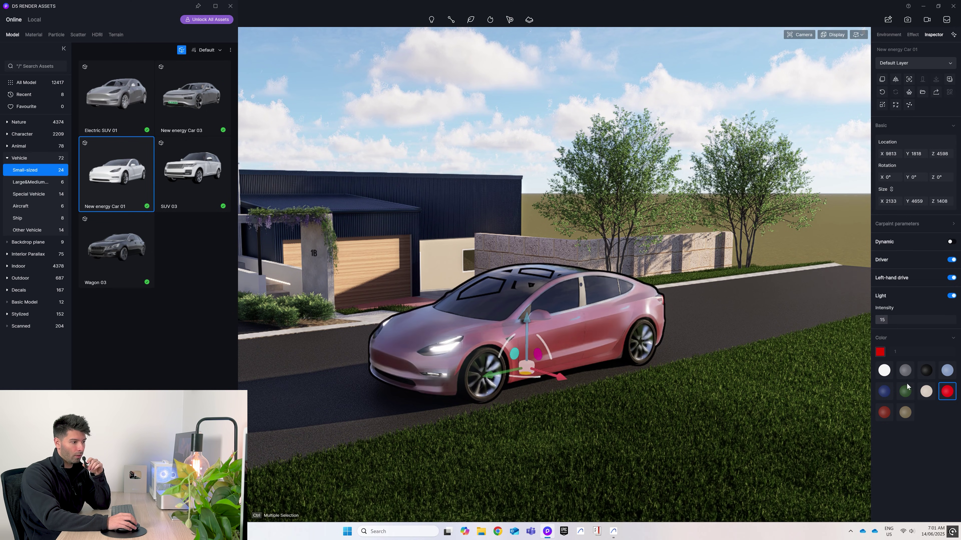
pyautogui.click(885, 371)
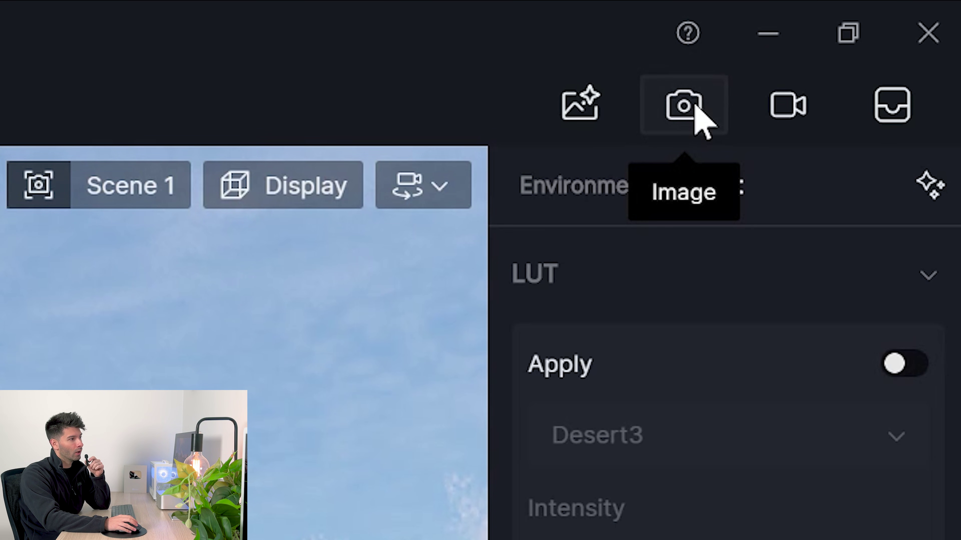
# - Set up a still image render with a 35 mm focal length and the 6k preset size, reframing the street view
pyautogui.click(692, 108)
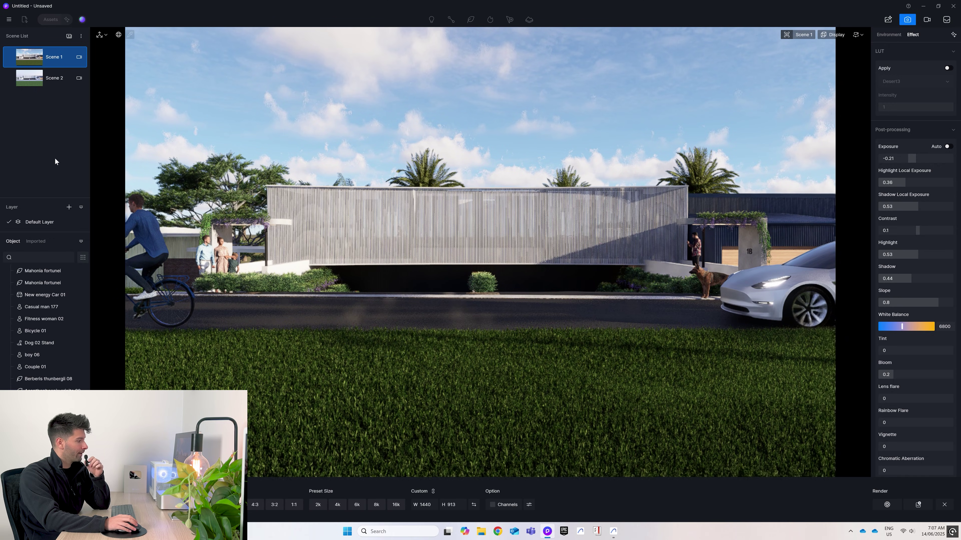
pyautogui.click(167, 508)
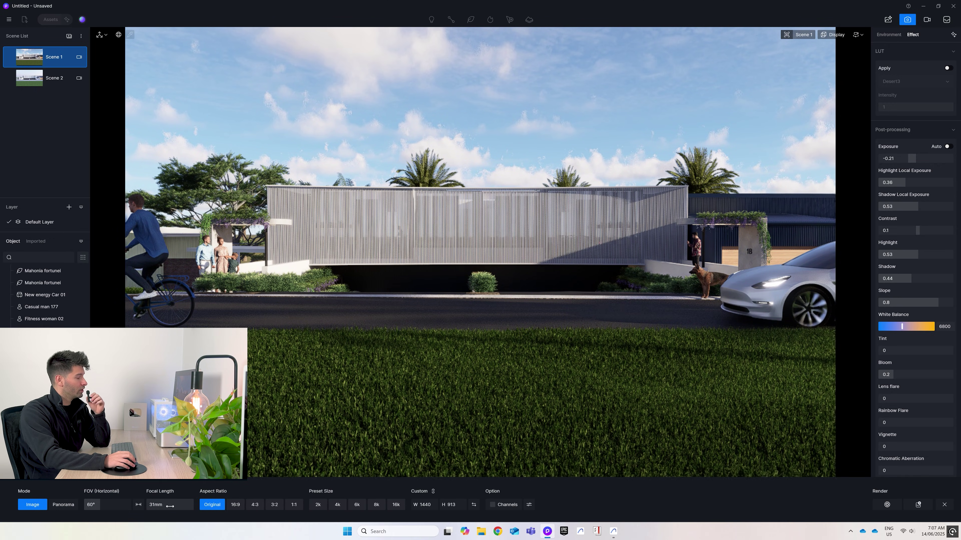
pyautogui.write('35')
pyautogui.press('Return')
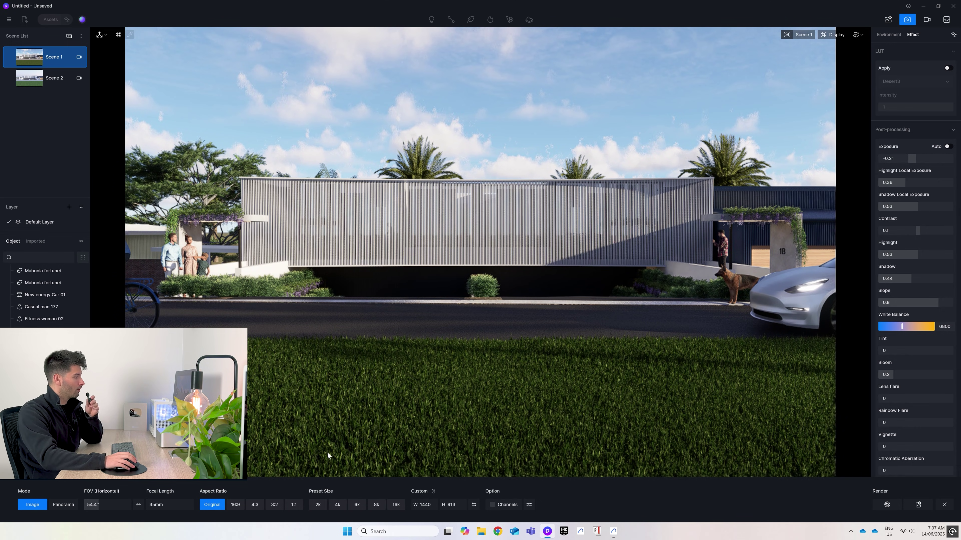
pyautogui.scroll(-2, 327, 452)
pyautogui.click(357, 505)
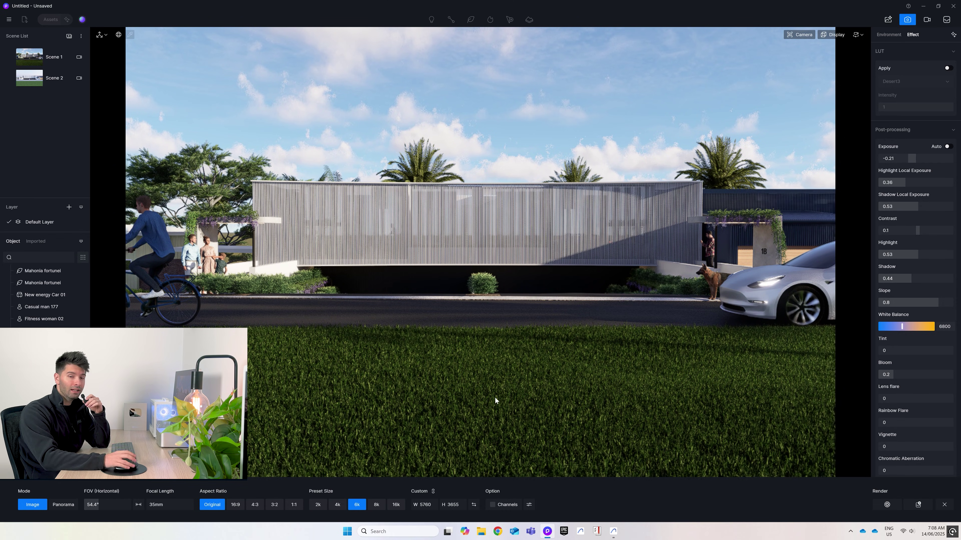
# - Add the 6k image to the render queue, check the queue and close it
pyautogui.click(919, 507)
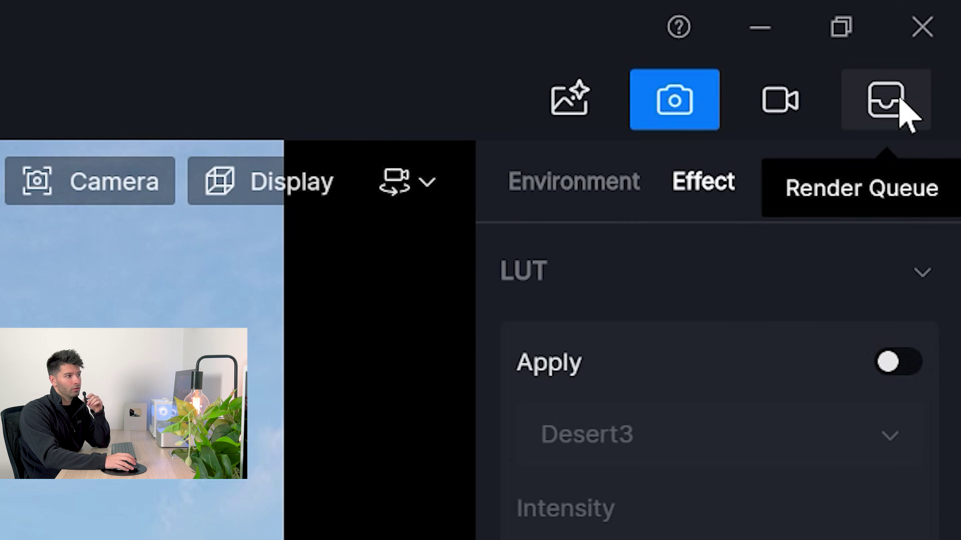
pyautogui.click(947, 20)
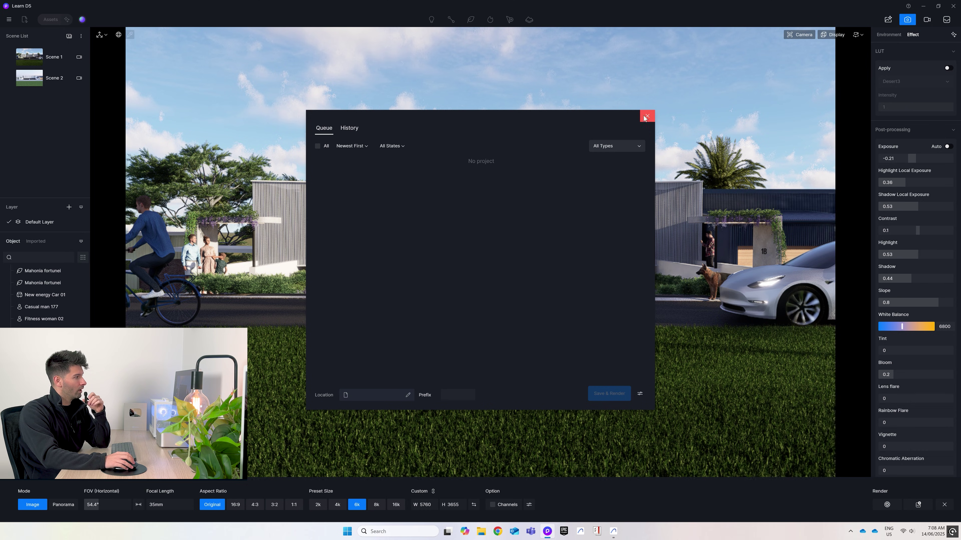
pyautogui.click(646, 116)
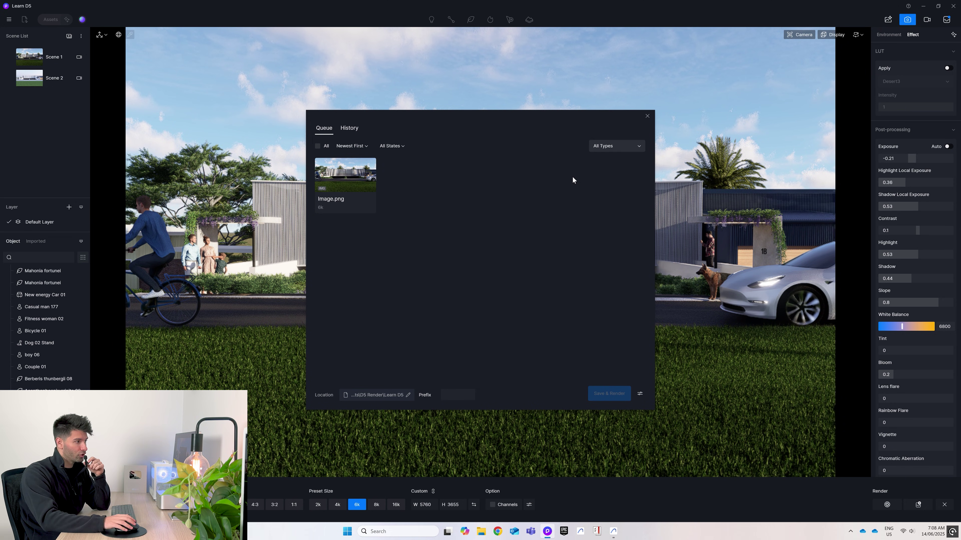
pyautogui.click(647, 116)
# - Start a video clip, add the closer facade view as the second view of the first shot and preview it
pyautogui.click(927, 19)
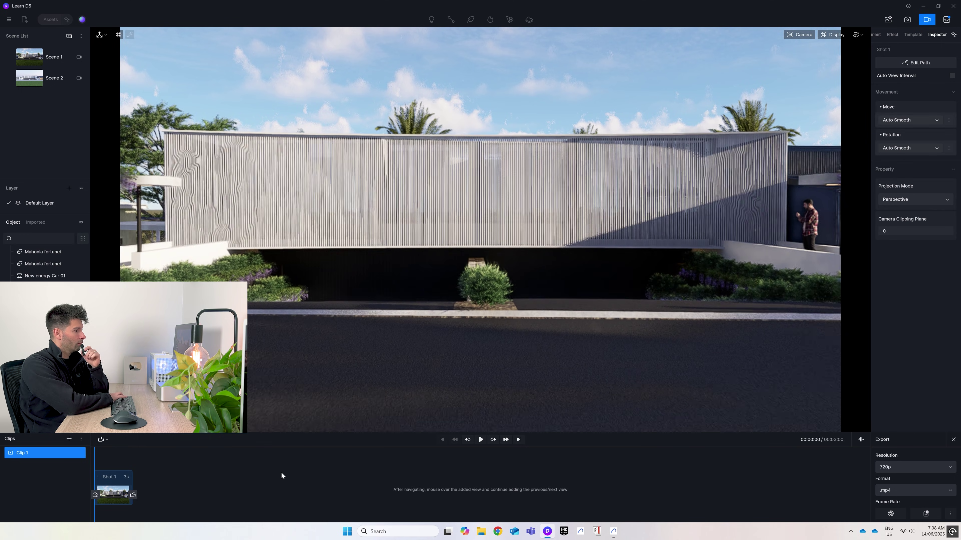
pyautogui.click(134, 495)
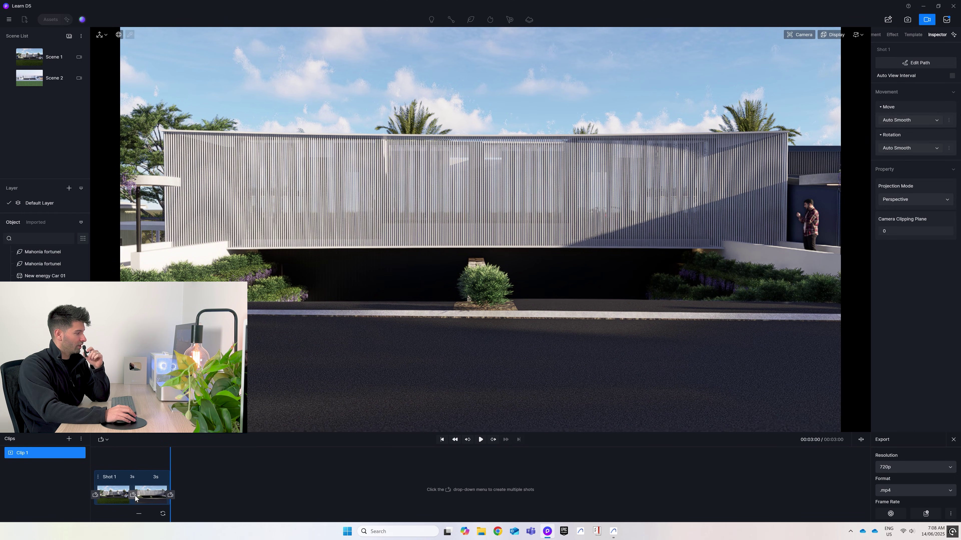
pyautogui.click(480, 439)
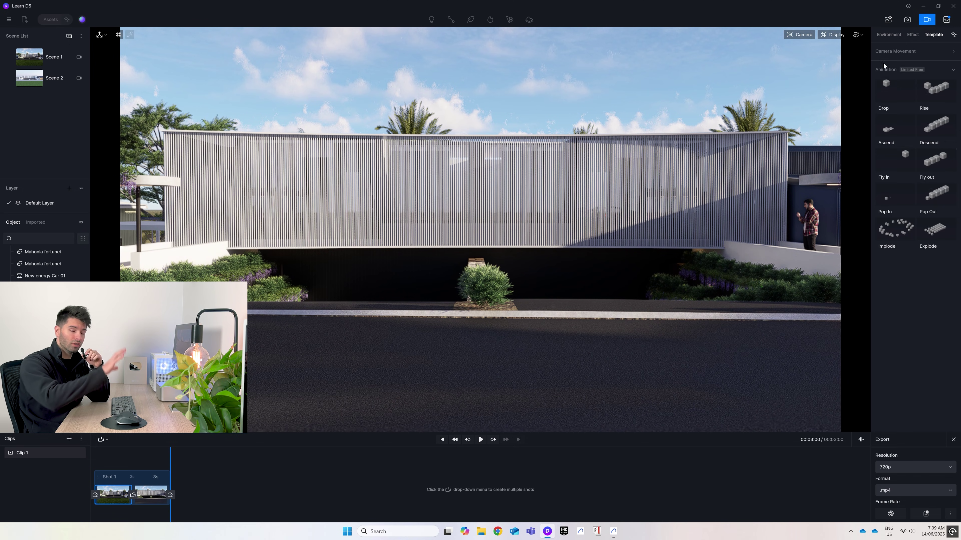
# - Add a second shot to the clip from the current angled street view and play the clip from the start
pyautogui.click(913, 34)
pyautogui.click(896, 35)
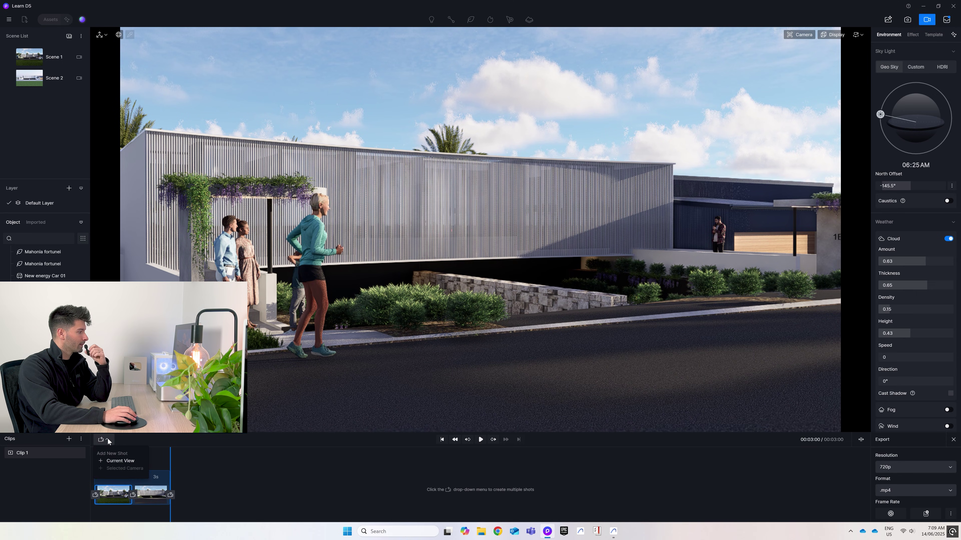
pyautogui.click(120, 461)
pyautogui.press('Home')
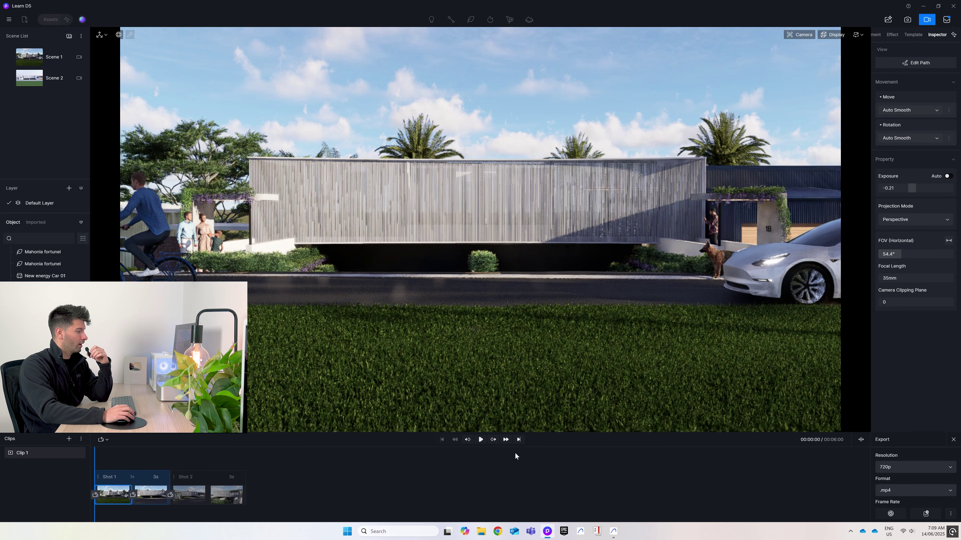
pyautogui.click(480, 439)
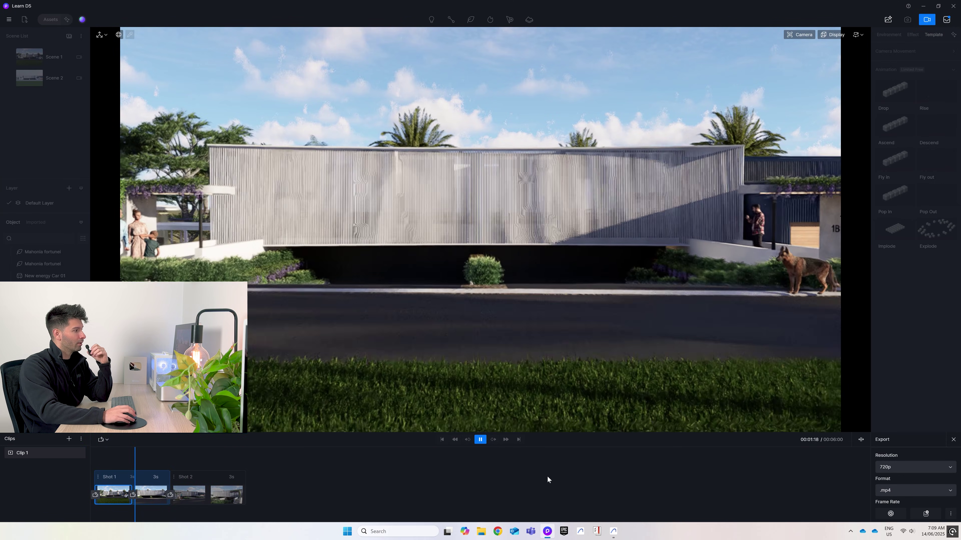